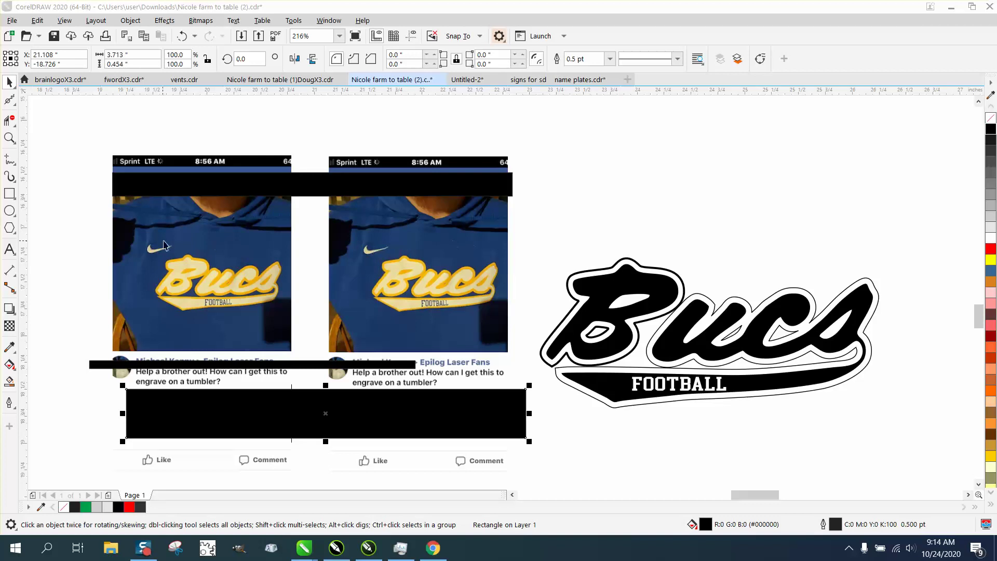
# Crop the right shirt screenshot down to the yellow Bucs logo and move it above the black logo.
pyautogui.click(365, 246)
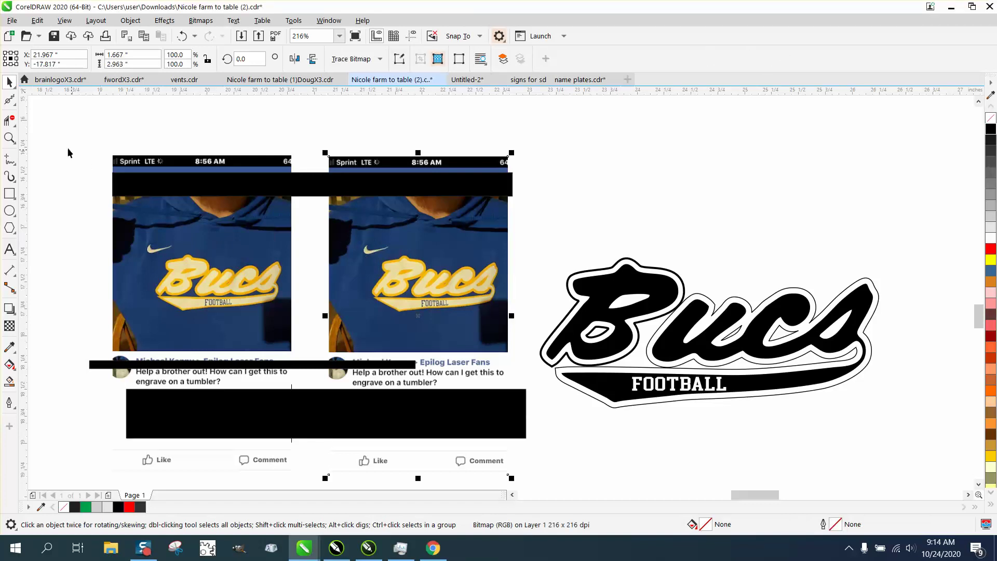
pyautogui.click(21, 129)
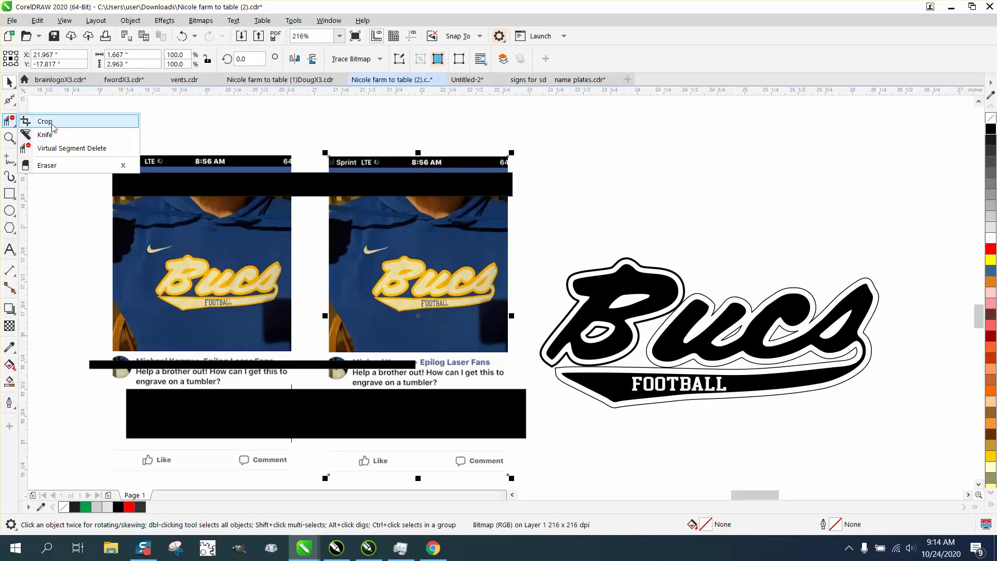
pyautogui.click(39, 121)
pyautogui.moveTo(361, 247); pyautogui.dragTo(502, 315)
pyautogui.click(50, 113)
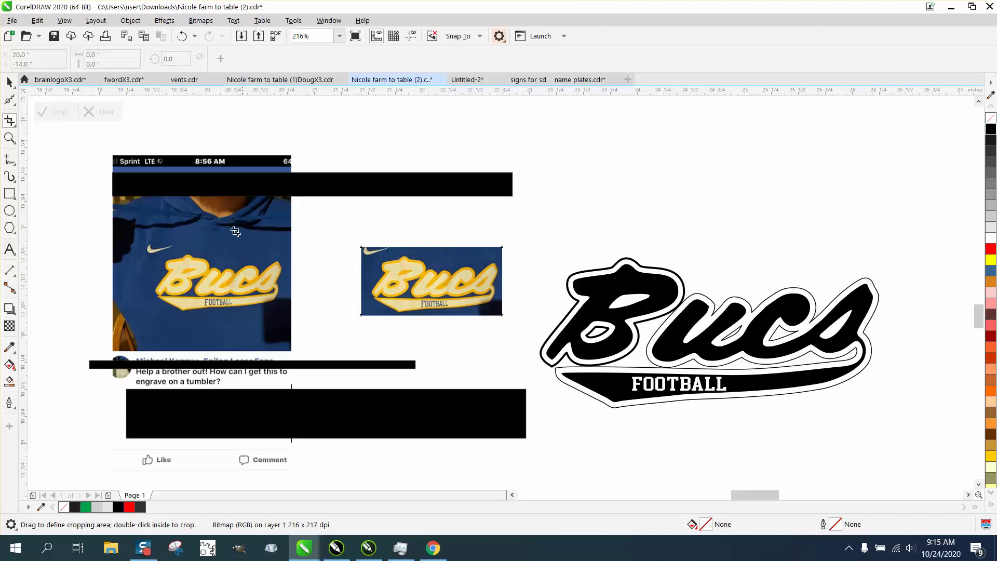
pyautogui.click(10, 82)
pyautogui.moveTo(447, 286); pyautogui.dragTo(706, 239)
# Delete the black cover boxes and left phone screenshot, then centre and zoom in on the Bucs photo.
pyautogui.moveTo(87, 150); pyautogui.dragTo(528, 469)
pyautogui.press('Delete')
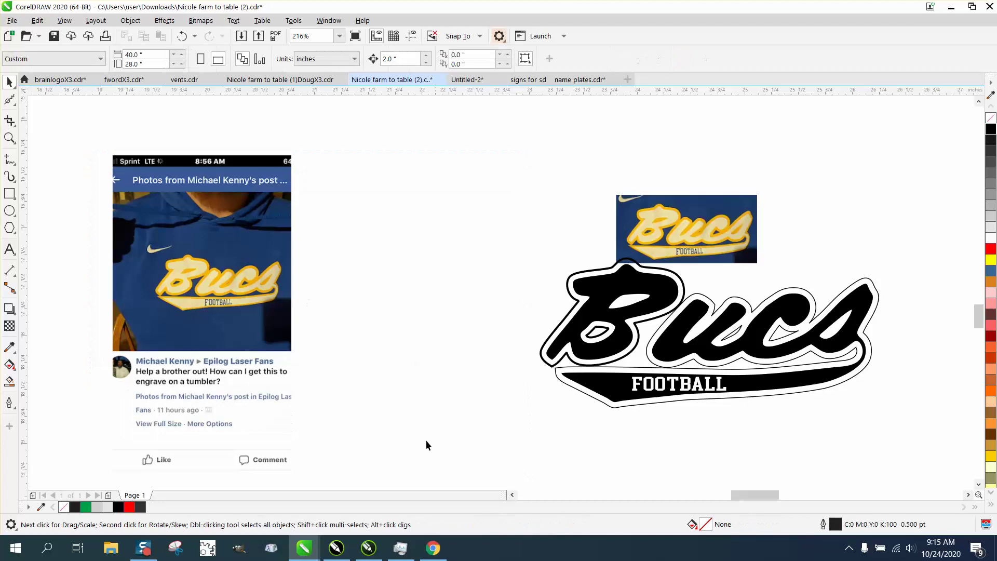
pyautogui.moveTo(266, 344); pyautogui.dragTo(275, 337)
pyautogui.press('Delete')
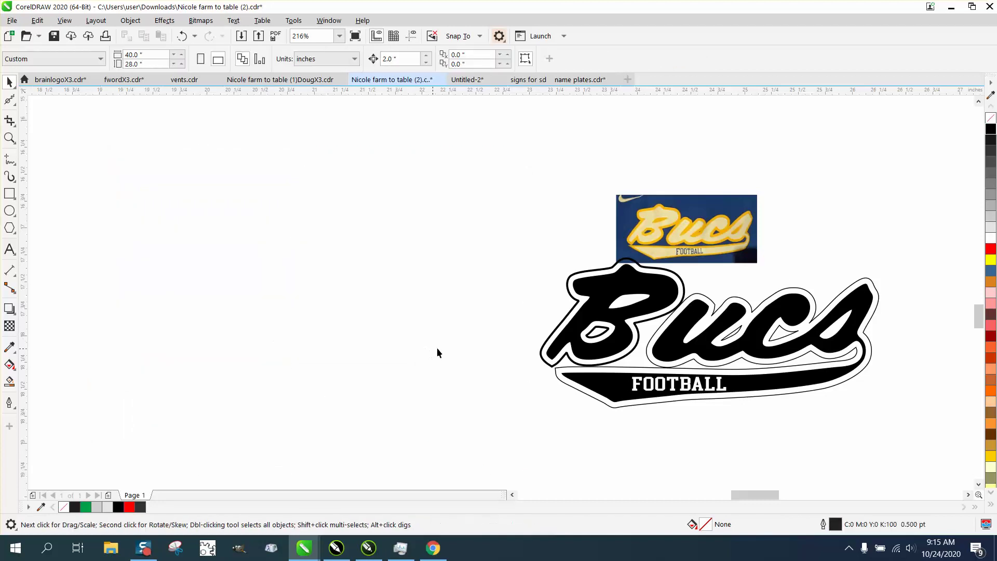
pyautogui.moveTo(729, 245); pyautogui.dragTo(450, 274)
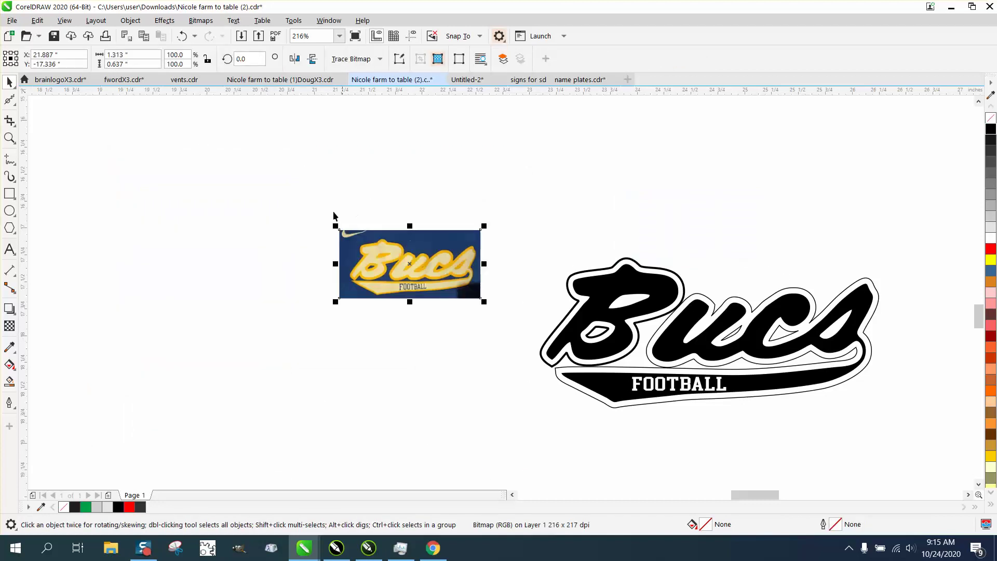
pyautogui.click(10, 138)
pyautogui.moveTo(288, 192); pyautogui.dragTo(520, 303)
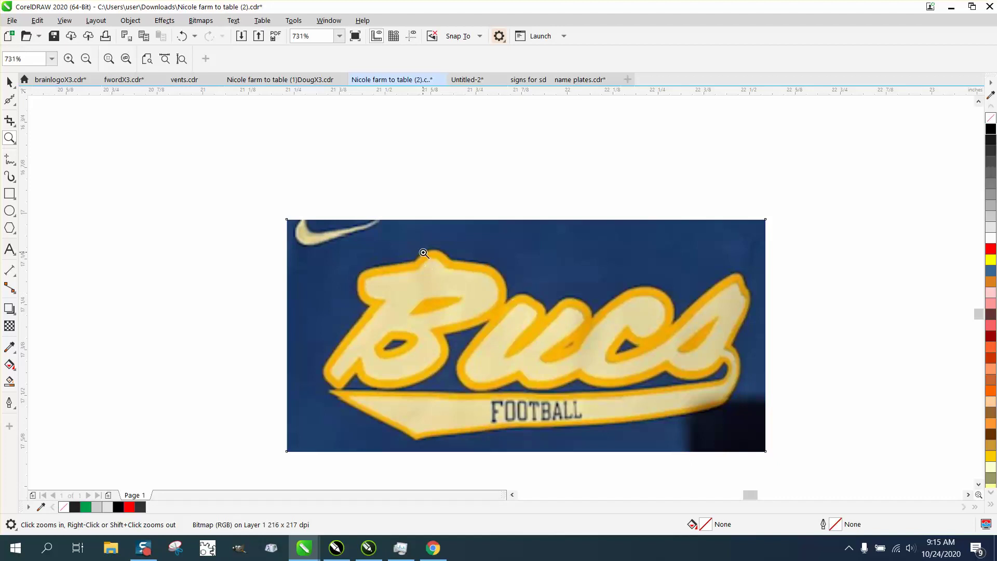
# Trace the Bucs photo with Outline Trace > Clipart and accept the PowerTRACE settings.
pyautogui.click(10, 82)
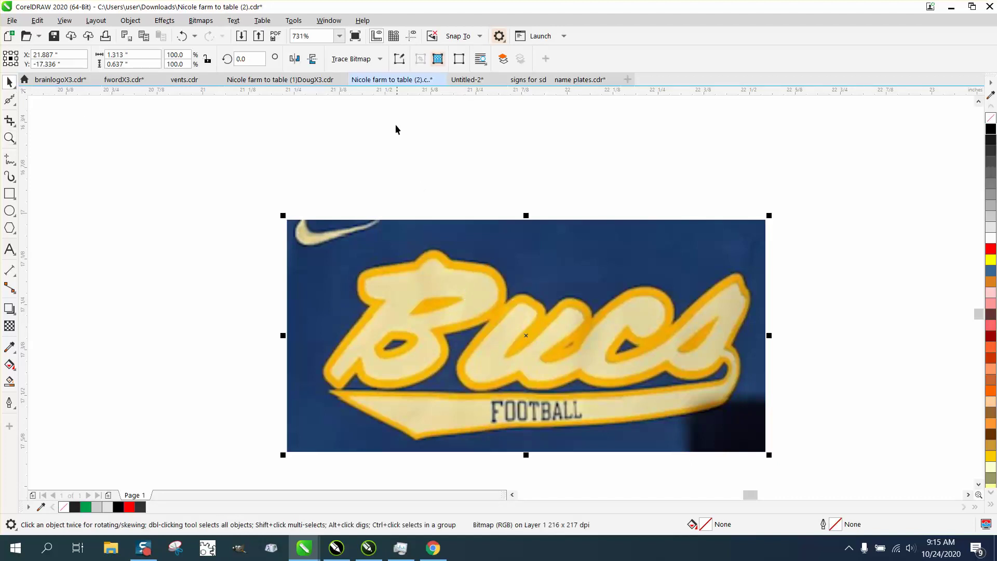
pyautogui.click(380, 59)
pyautogui.moveTo(377, 104)
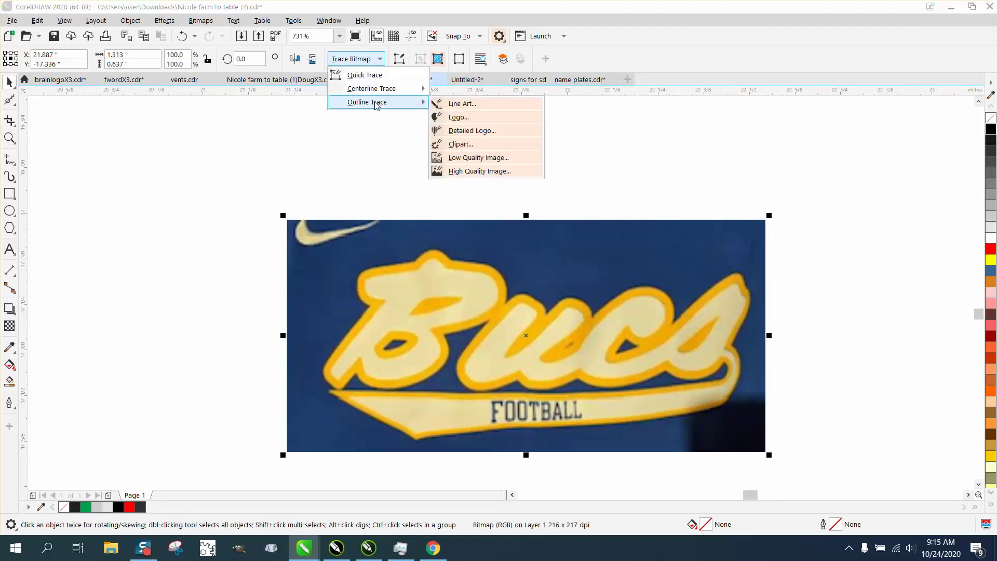
pyautogui.click(459, 145)
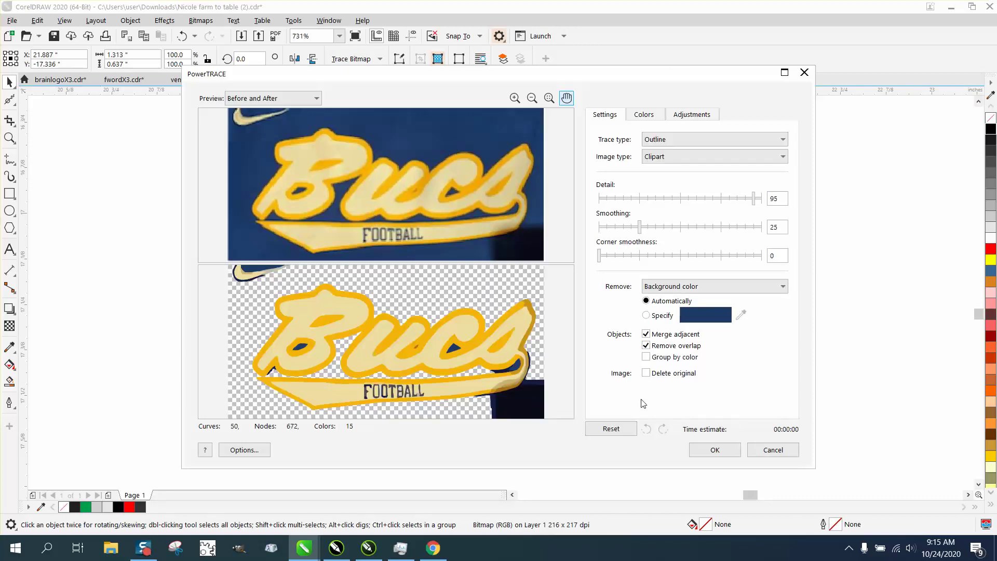
pyautogui.click(714, 450)
# Move the original photo to the upper left and place the traced logo in the centre.
pyautogui.scroll(-3, 609, 297)
pyautogui.moveTo(610, 297); pyautogui.dragTo(877, 142)
pyautogui.click(583, 279)
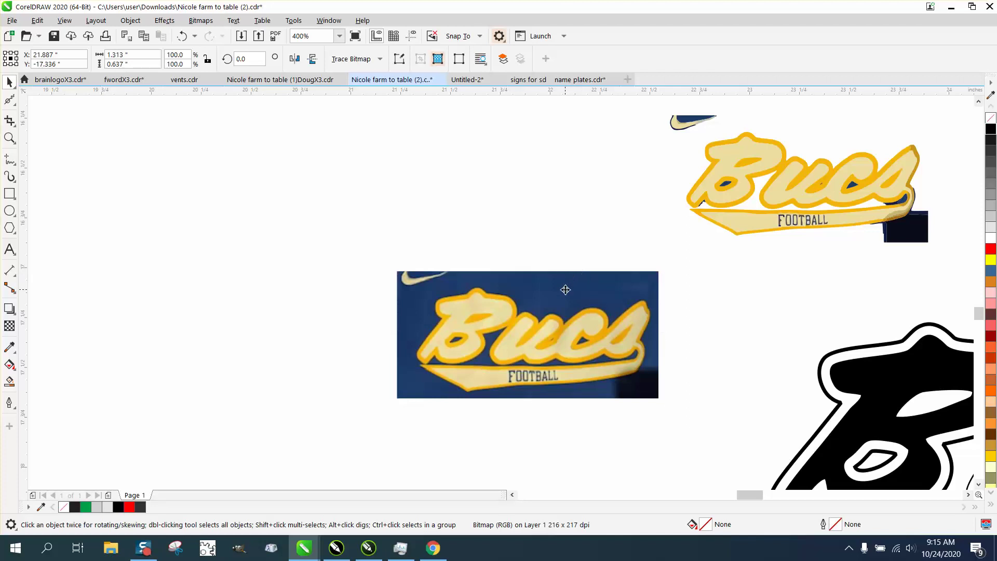
pyautogui.moveTo(517, 295)
pyautogui.mouseDown()
pyautogui.moveTo(229, 139)
pyautogui.moveTo(183, 134)
pyautogui.mouseUp()
pyautogui.moveTo(774, 196)
pyautogui.mouseDown()
pyautogui.moveTo(496, 263)
pyautogui.moveTo(476, 285)
pyautogui.mouseUp()
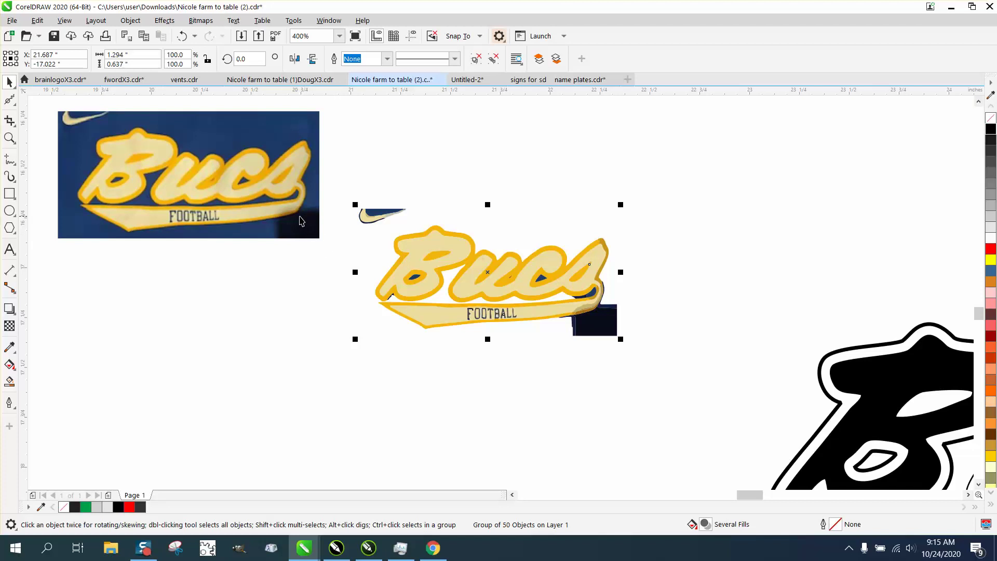
# Ungroup the traced logo and delete the Nike swoosh at its top left.
pyautogui.click(136, 22)
pyautogui.moveTo(145, 225)
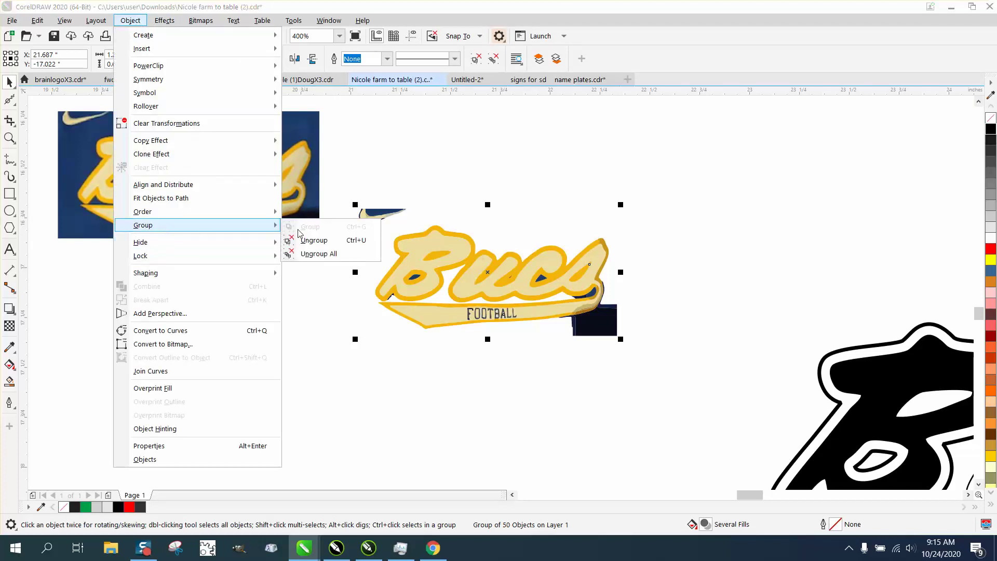
pyautogui.click(310, 240)
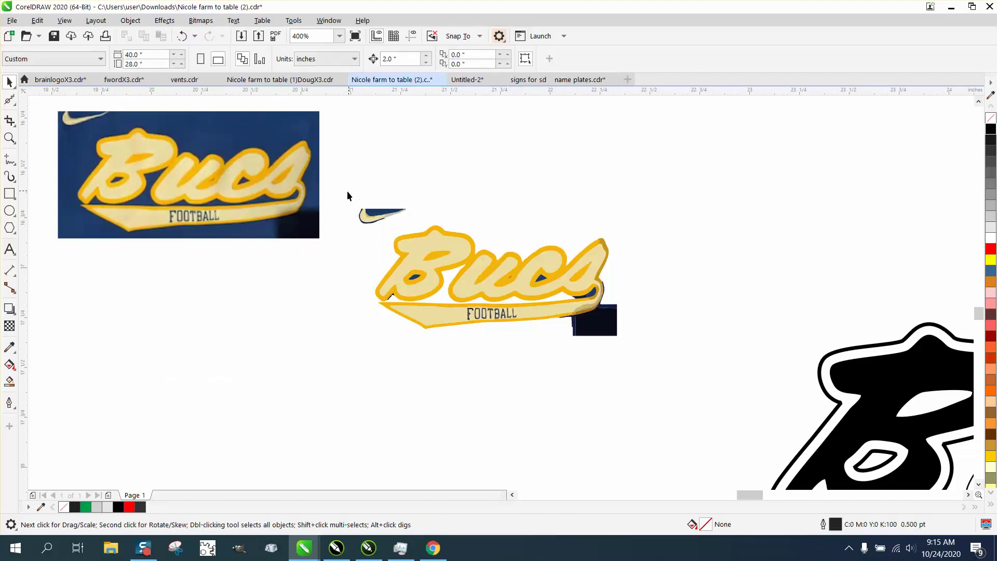
pyautogui.moveTo(365, 225); pyautogui.dragTo(414, 235)
pyautogui.press('Delete')
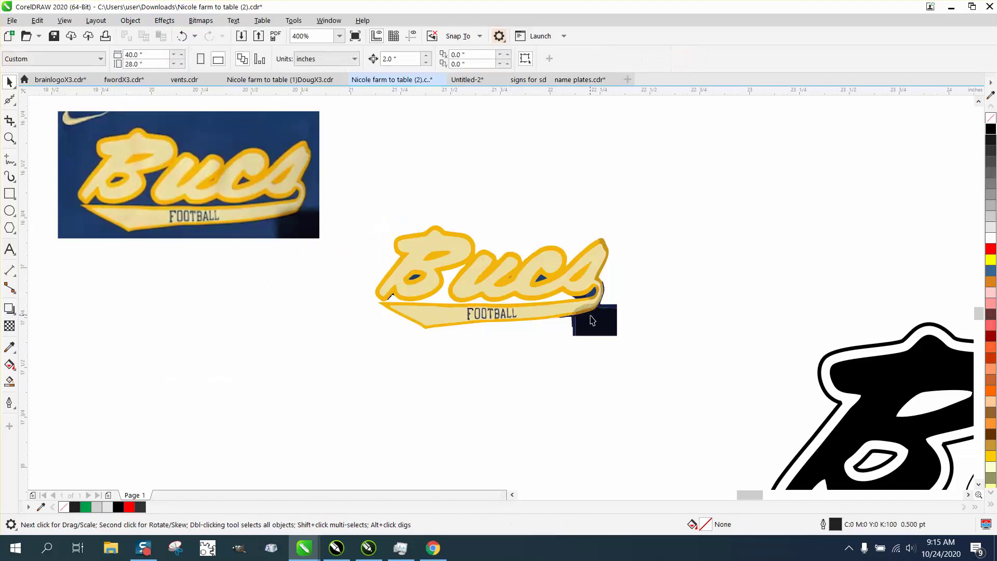
# Delete the navy rectangle and the small navy remnants by the swoosh and inside the c and B.
pyautogui.click(598, 326)
pyautogui.press('Delete')
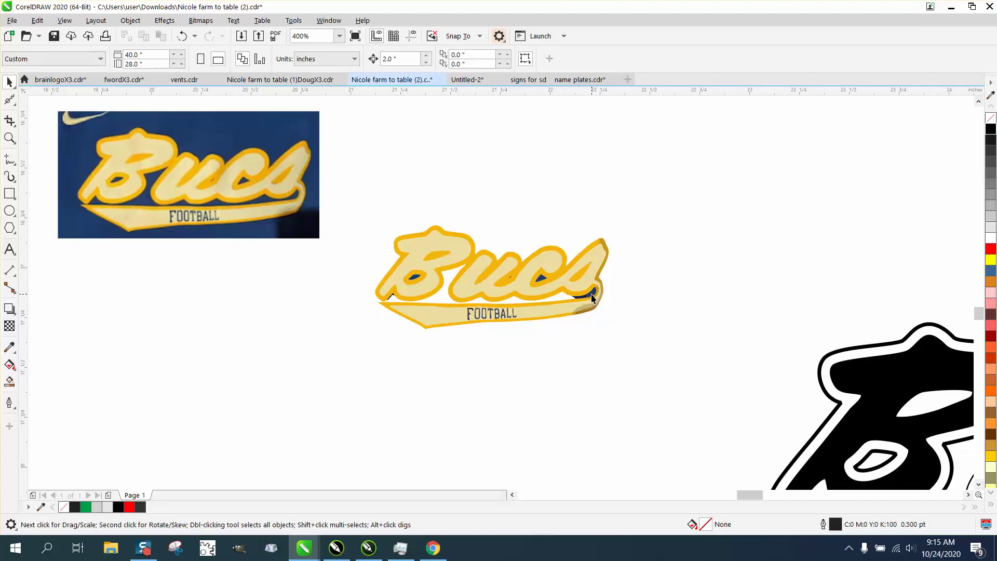
pyautogui.click(592, 297)
pyautogui.press('Delete')
pyautogui.click(582, 296)
pyautogui.press('Delete')
pyautogui.click(535, 279)
pyautogui.press('Delete')
pyautogui.click(413, 277)
pyautogui.press('Delete')
# Zoom in on the traced logo and set the nudge distance to 1.5 inches.
pyautogui.click(15, 143)
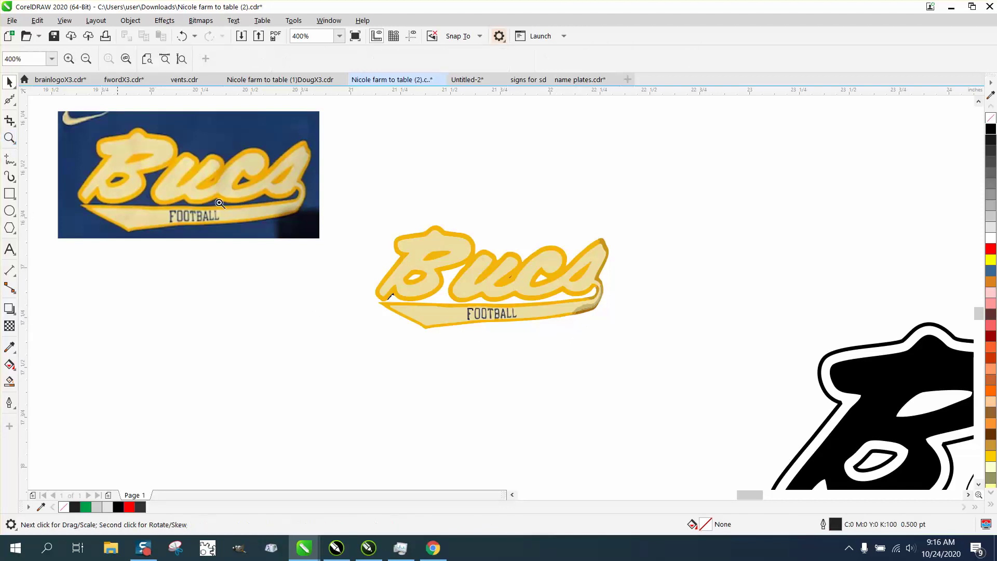
pyautogui.moveTo(352, 218); pyautogui.dragTo(667, 371)
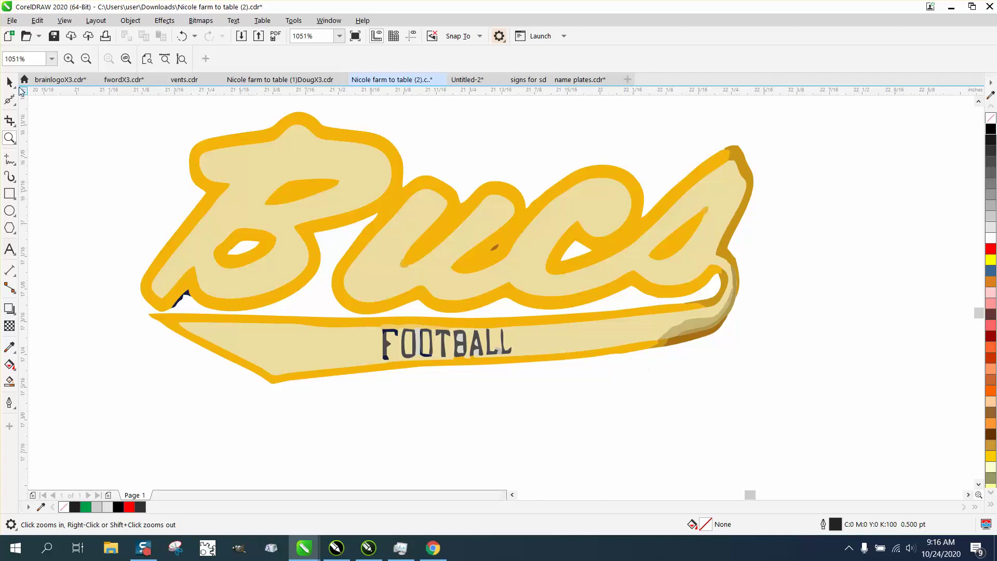
pyautogui.click(9, 82)
pyautogui.click(237, 143)
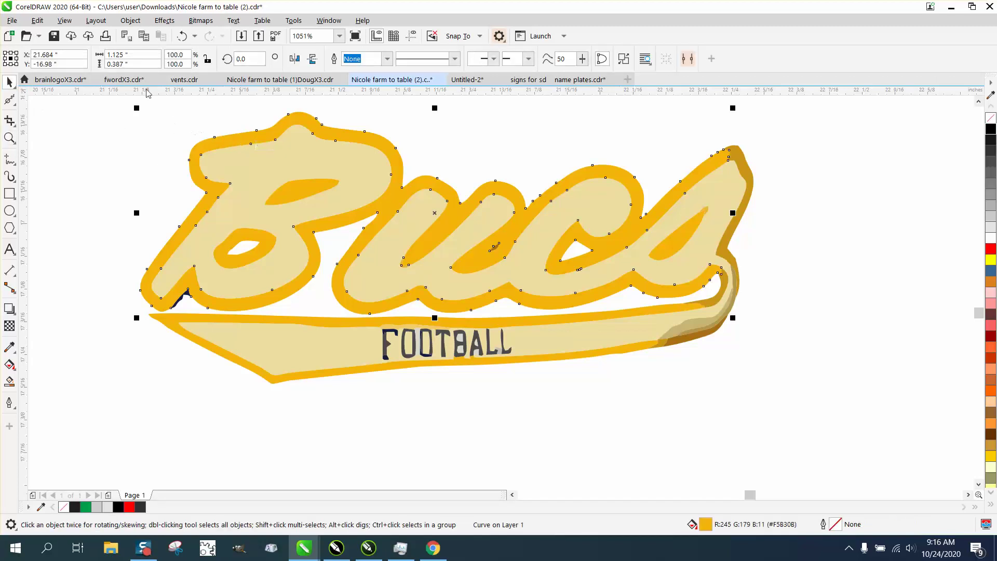
pyautogui.click(163, 127)
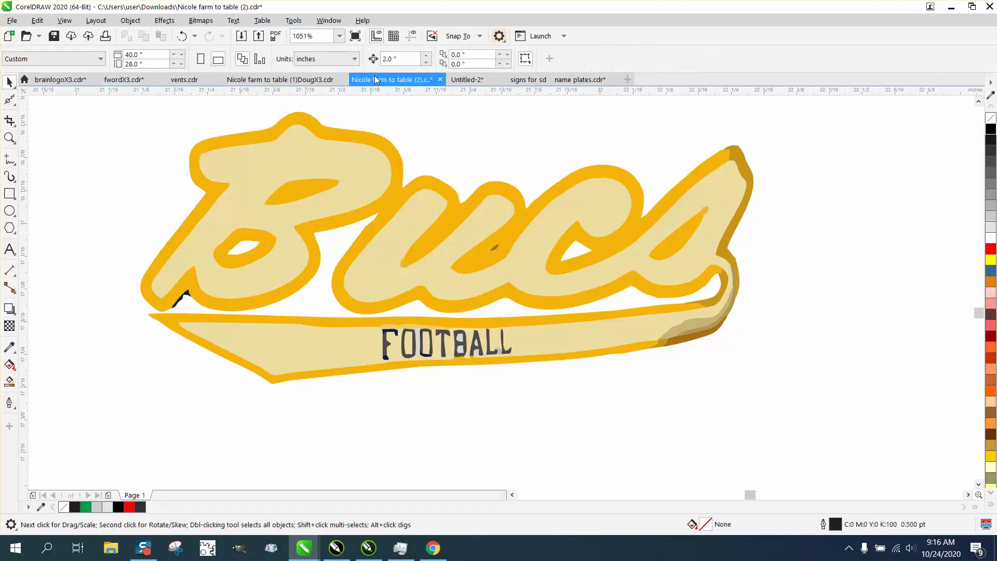
pyautogui.click(384, 59)
pyautogui.write('1.5')
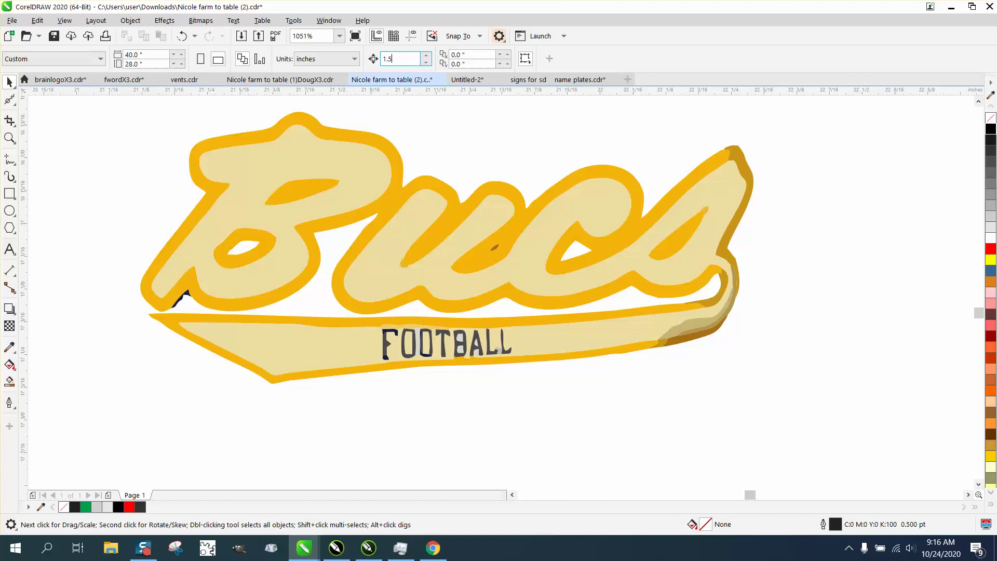
# Smart Fill the Bucs lettering and swoosh black, then zoom in on the black silhouette.
pyautogui.click(9, 381)
pyautogui.click(279, 219)
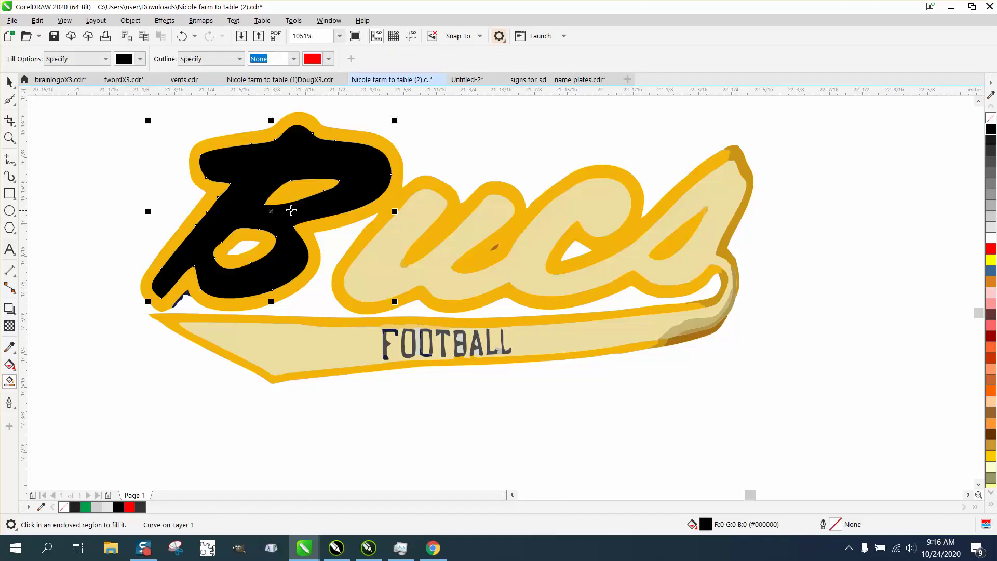
pyautogui.hotkey('ctrl', 'z')
pyautogui.click(415, 223)
pyautogui.hotkey('ctrl', 'z')
pyautogui.scroll(-4, 383, 239)
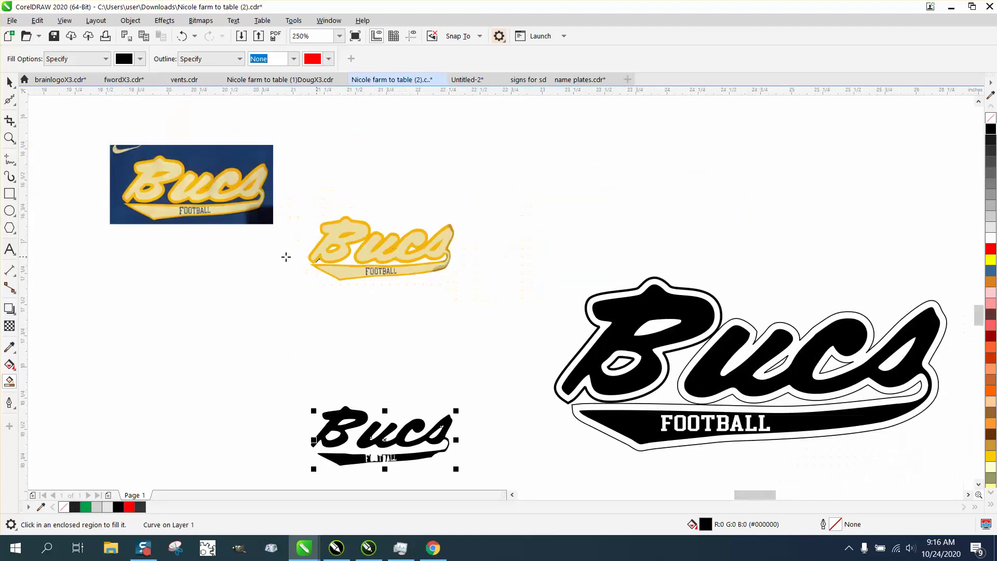
pyautogui.click(9, 137)
pyautogui.moveTo(287, 388); pyautogui.dragTo(504, 488)
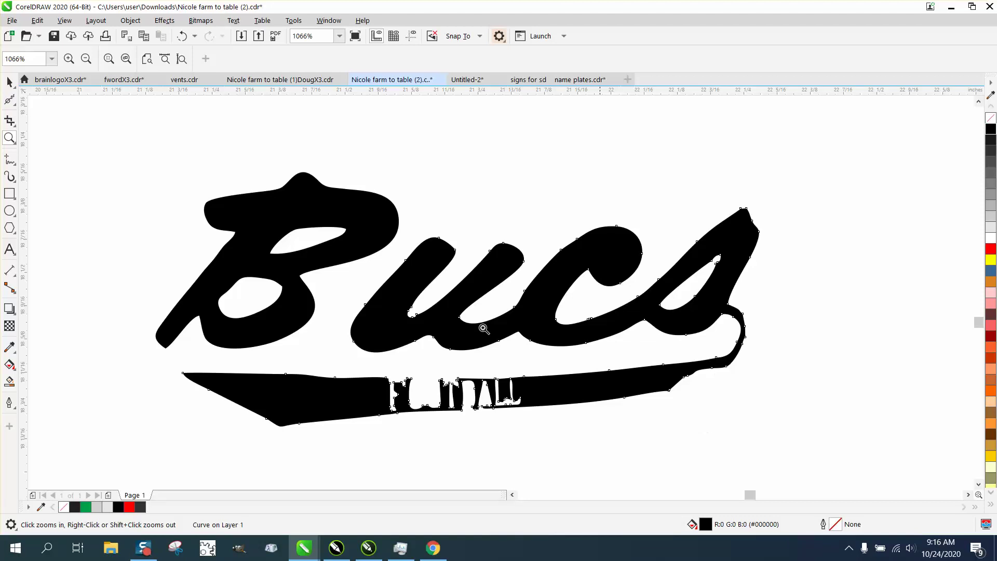
# Delete the notch nodes on the swoosh's right-end edge with the Shape tool.
pyautogui.click(11, 100)
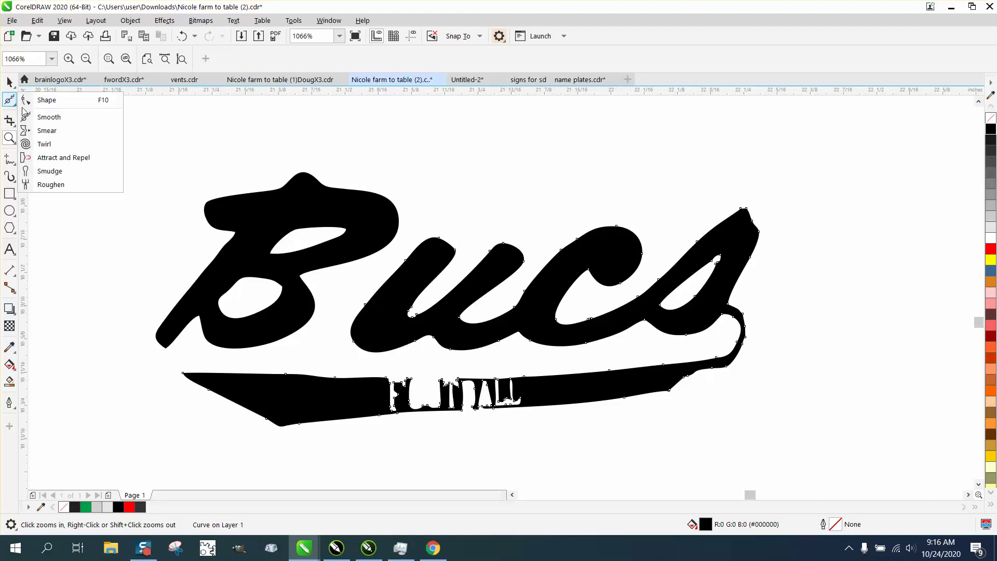
pyautogui.click(46, 100)
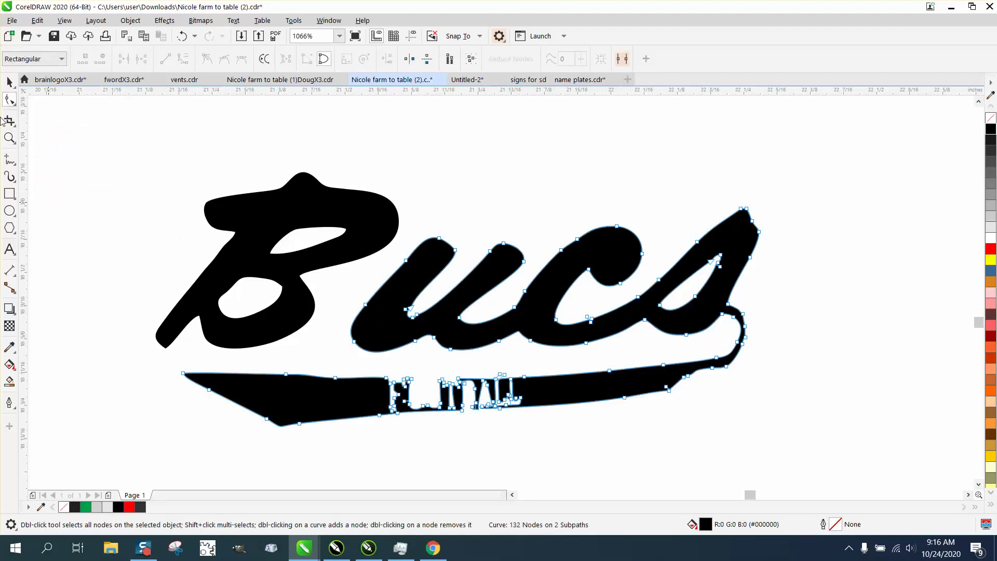
pyautogui.click(9, 138)
pyautogui.moveTo(630, 367); pyautogui.dragTo(788, 432)
pyautogui.click(9, 99)
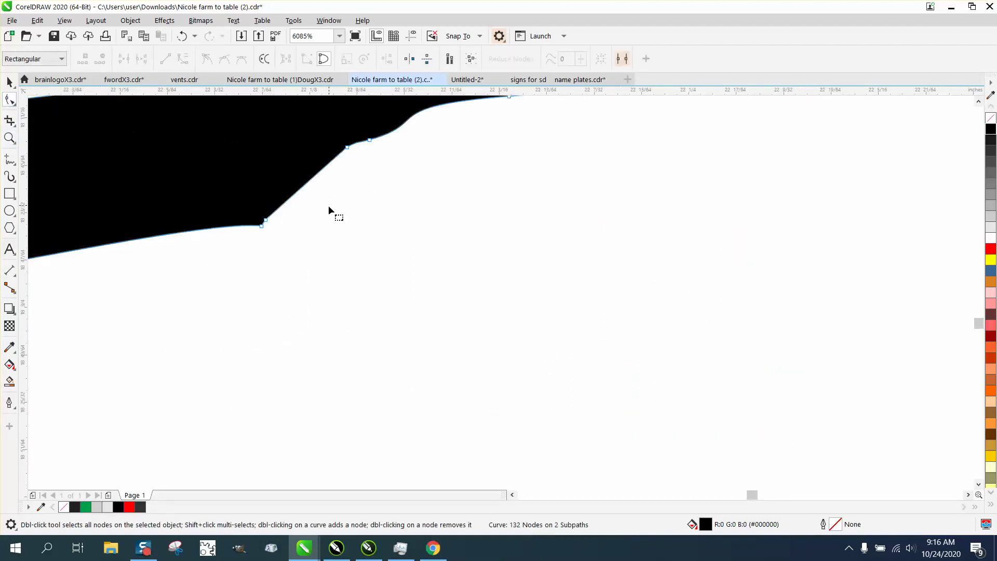
pyautogui.scroll(-1, 330, 206)
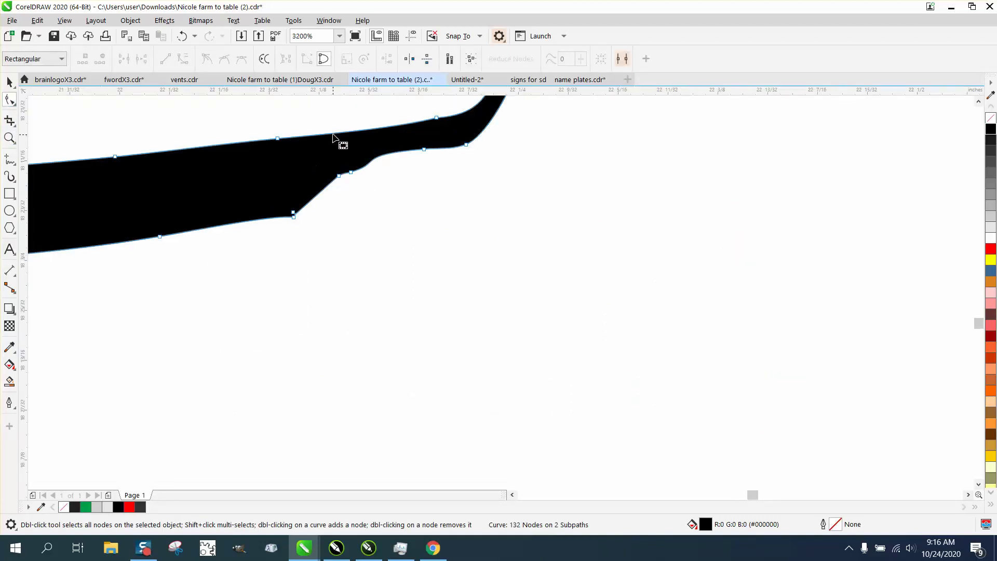
pyautogui.moveTo(334, 138); pyautogui.dragTo(443, 193)
pyautogui.press('Delete')
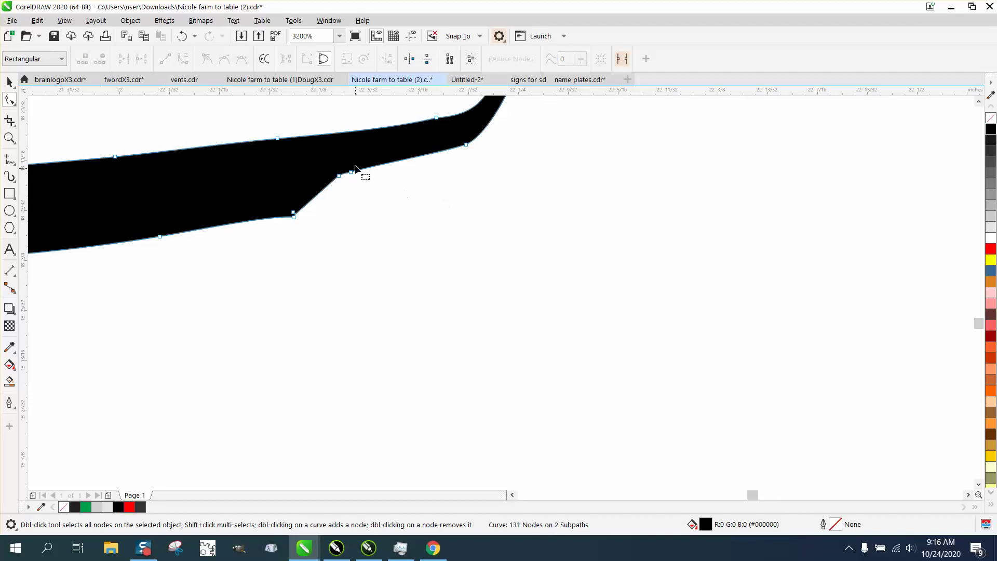
pyautogui.moveTo(352, 164); pyautogui.dragTo(333, 187)
pyautogui.press('Delete')
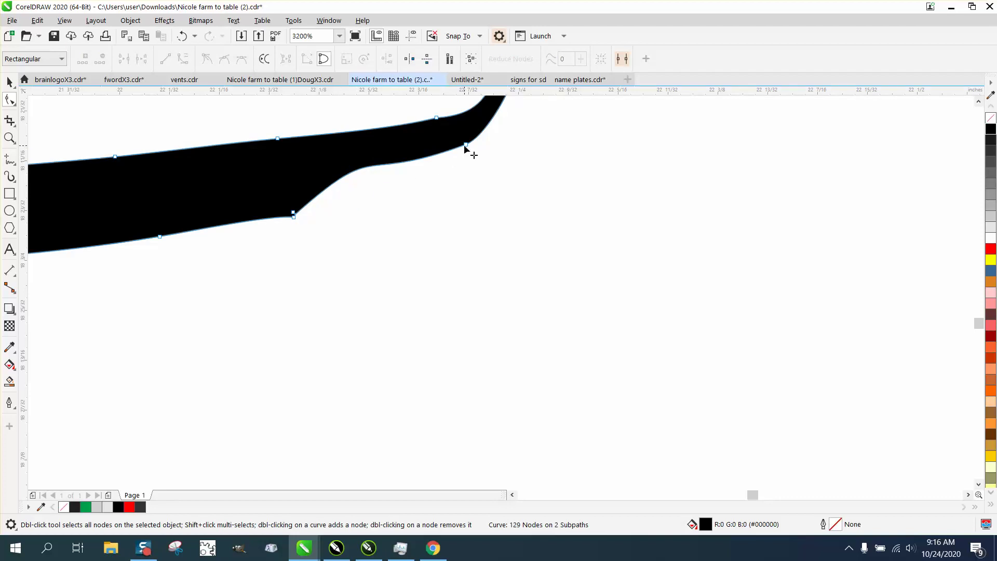
pyautogui.doubleClick(293, 217)
pyautogui.doubleClick(295, 215)
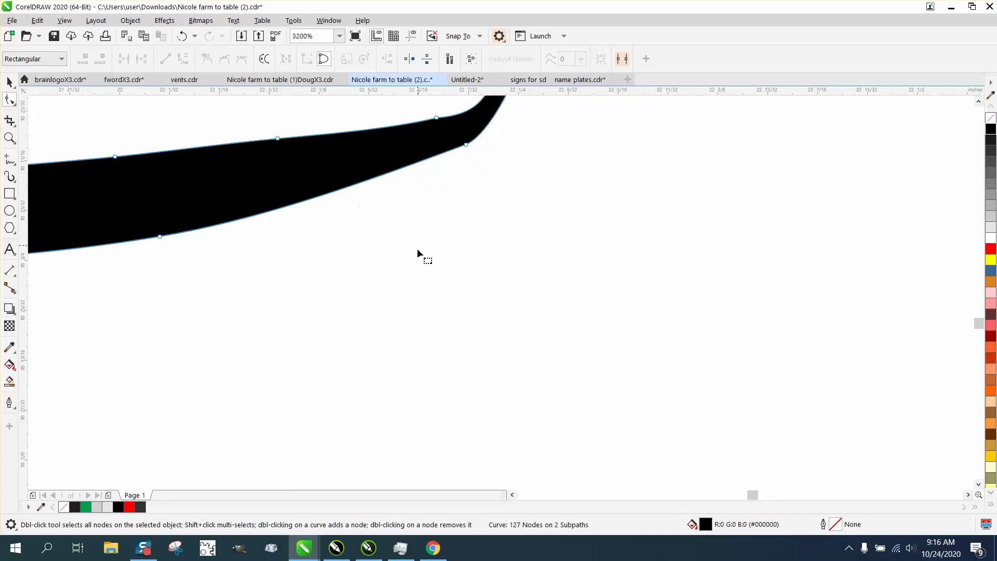
pyautogui.scroll(-1, 420, 281)
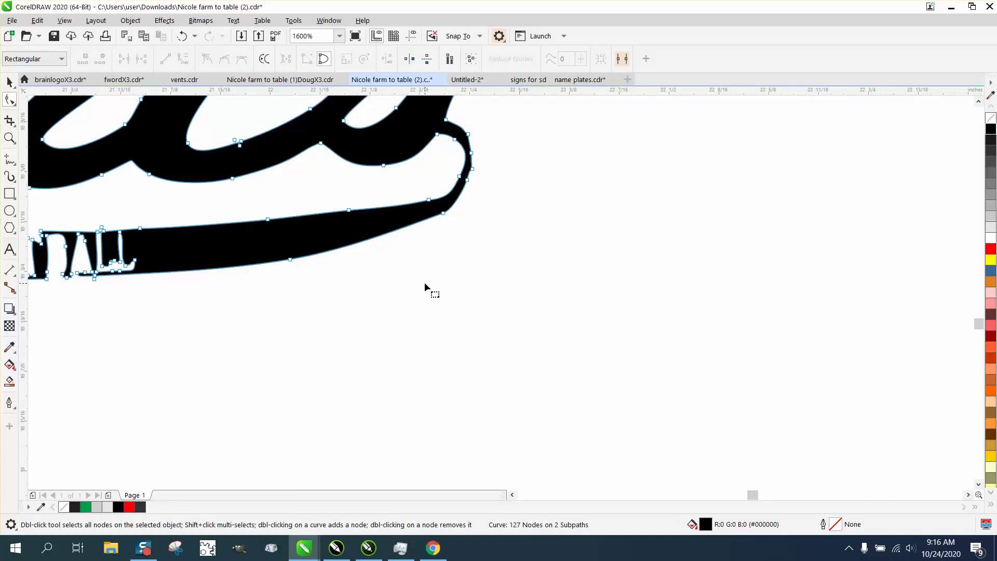
# Smooth the swoosh hook's bend and top tip and the lower bar's bottom corner.
pyautogui.click(15, 102)
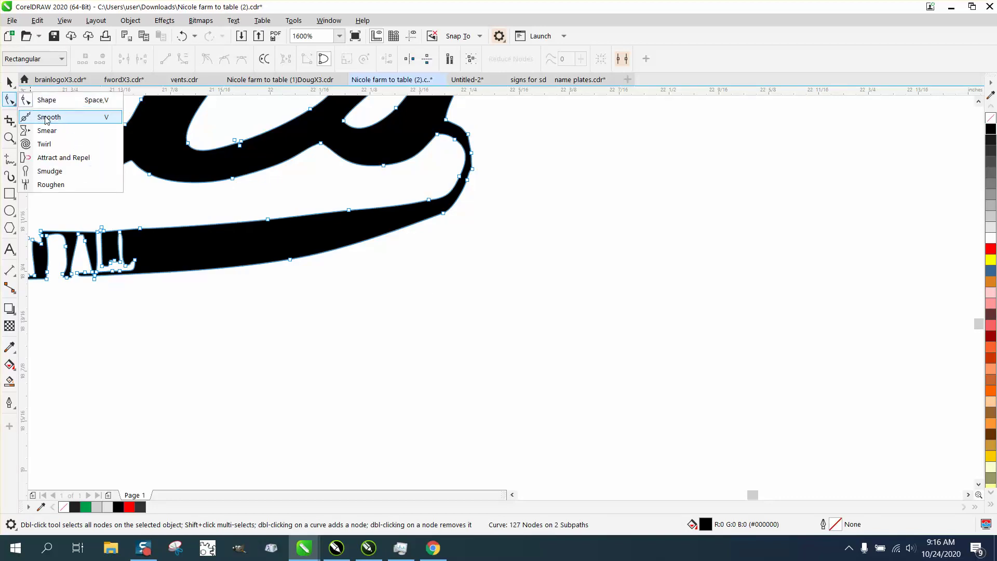
pyautogui.click(47, 116)
pyautogui.moveTo(469, 154)
pyautogui.mouseDown()
pyautogui.moveTo(463, 138)
pyautogui.moveTo(467, 189)
pyautogui.moveTo(405, 223)
pyautogui.moveTo(383, 223)
pyautogui.moveTo(411, 229)
pyautogui.mouseUp()
pyautogui.scroll(-1, 476, 240)
pyautogui.moveTo(477, 239); pyautogui.dragTo(479, 111)
pyautogui.moveTo(173, 280)
pyautogui.mouseDown()
pyautogui.moveTo(151, 276)
pyautogui.moveTo(165, 238)
pyautogui.moveTo(105, 234)
pyautogui.moveTo(172, 267)
pyautogui.mouseUp()
# Give the FOOTBALL logo curve no fill and a red Hairline outline.
pyautogui.click(10, 138)
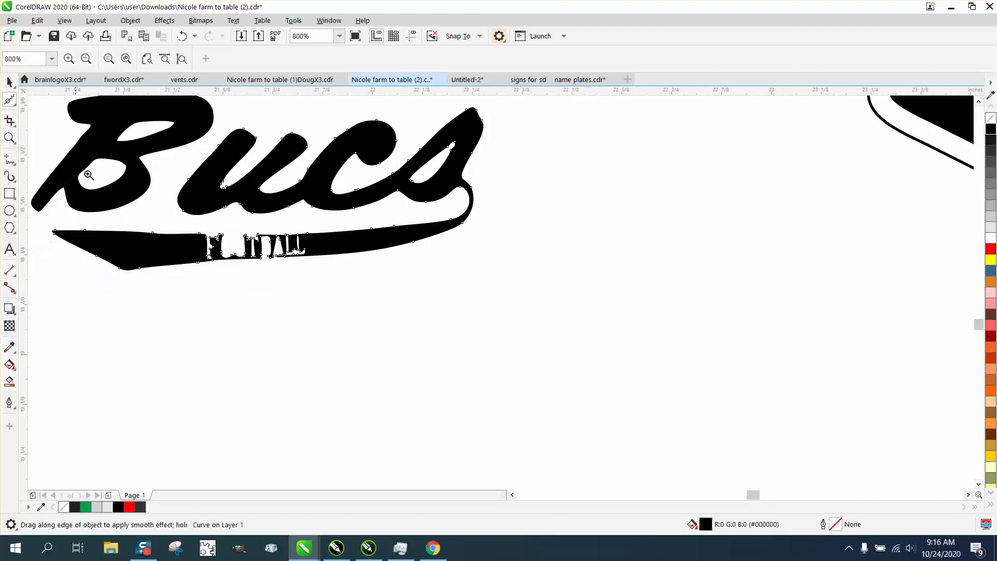
pyautogui.moveTo(213, 249); pyautogui.dragTo(405, 293)
pyautogui.click(9, 81)
pyautogui.click(991, 118)
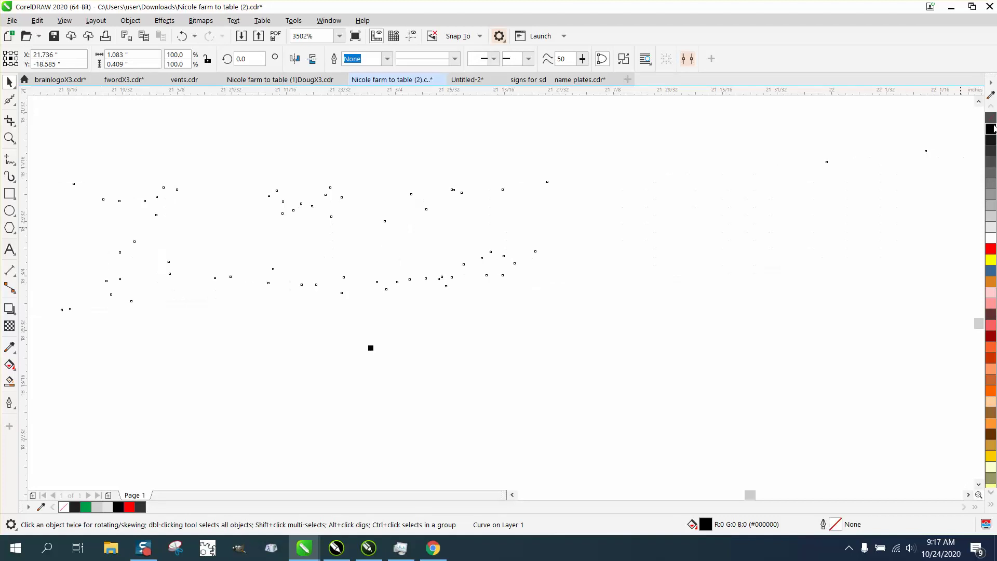
pyautogui.rightClick(991, 250)
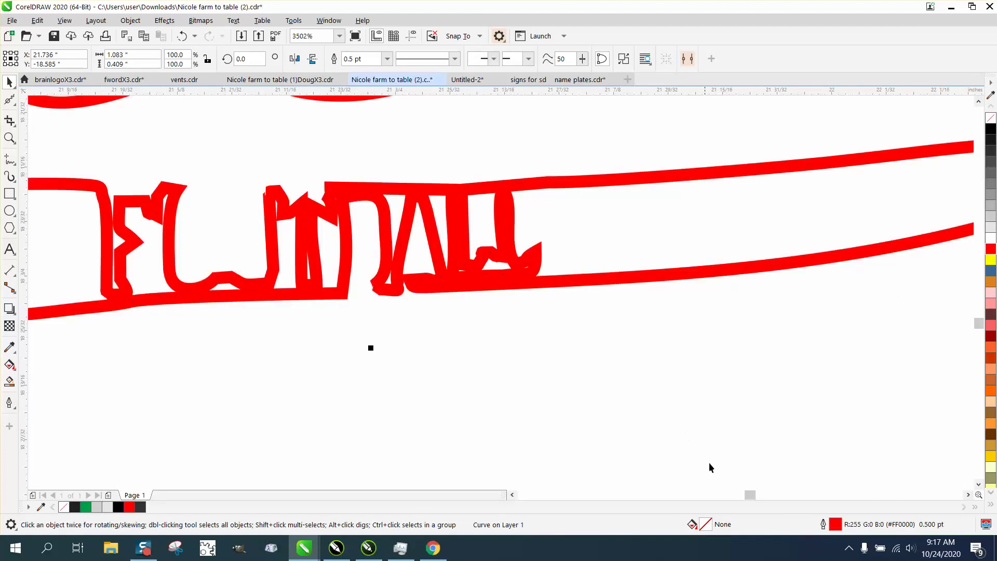
pyautogui.doubleClick(835, 526)
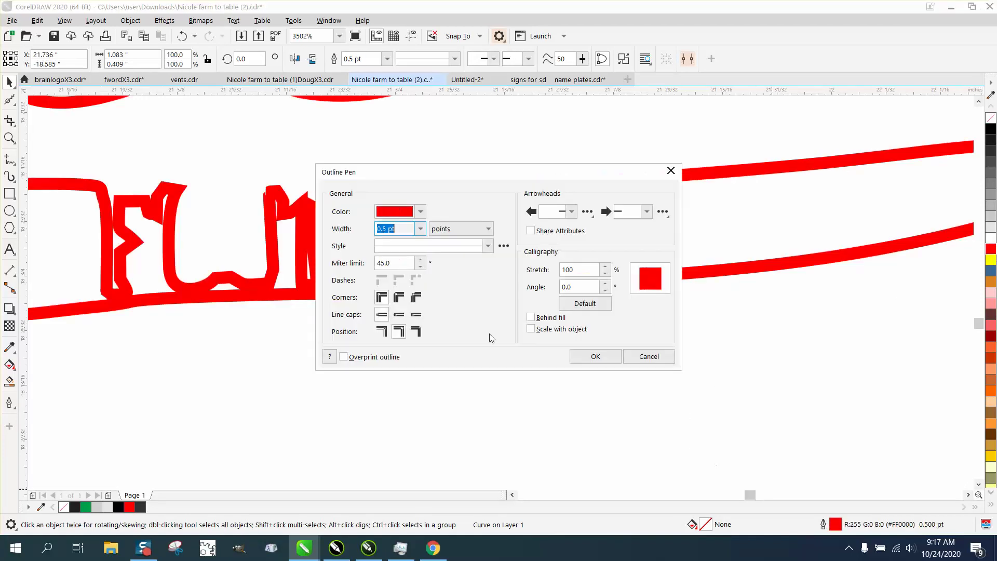
pyautogui.click(420, 229)
pyautogui.click(406, 250)
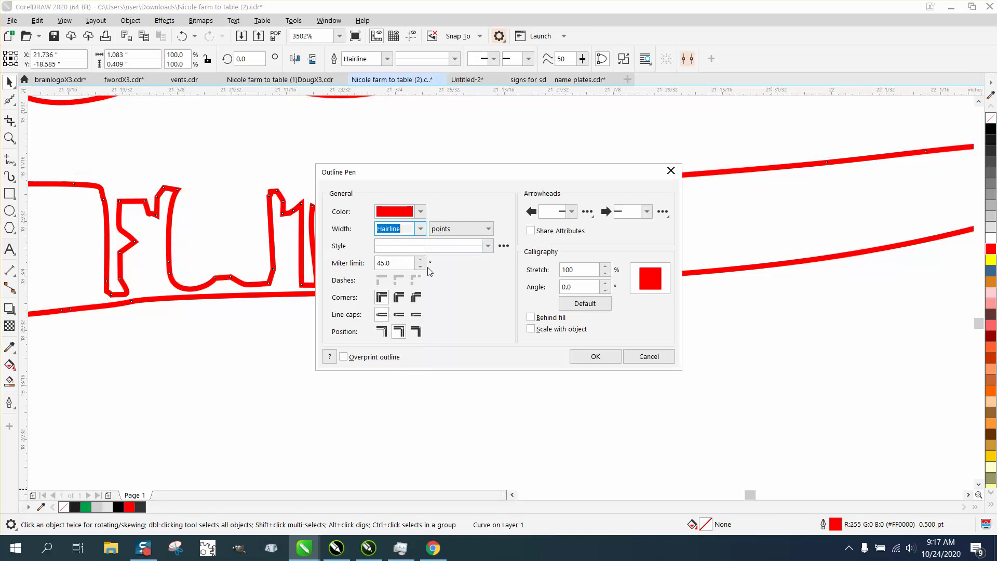
pyautogui.click(593, 357)
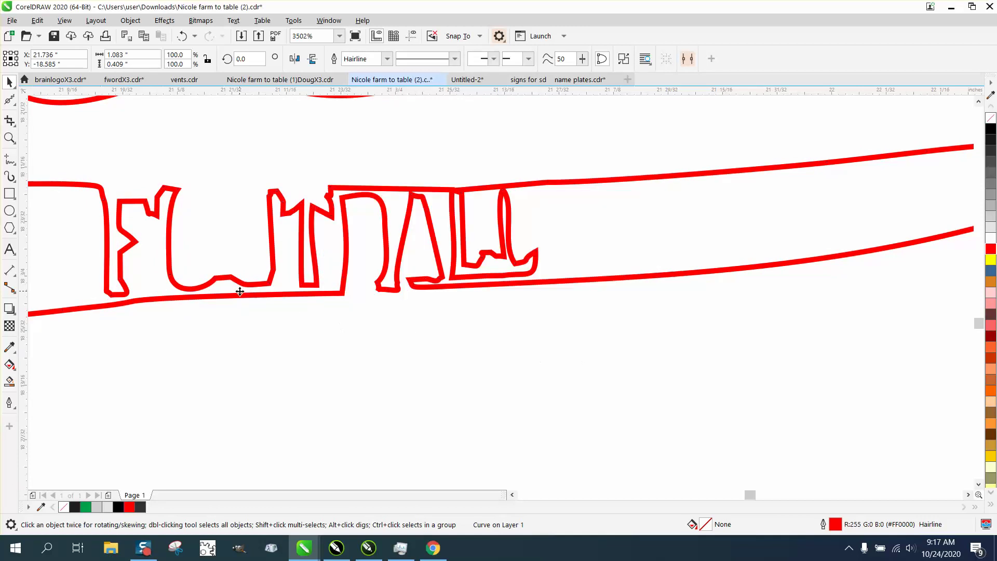
# Try Virtual Segment Delete across the lettering, then undo it.
pyautogui.click(13, 125)
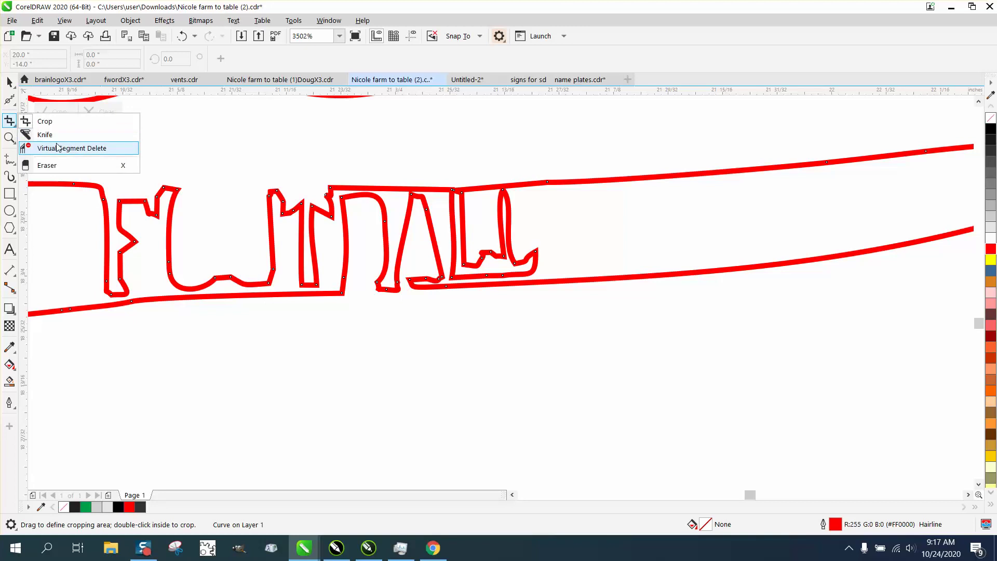
pyautogui.click(58, 149)
pyautogui.moveTo(128, 230); pyautogui.dragTo(539, 242)
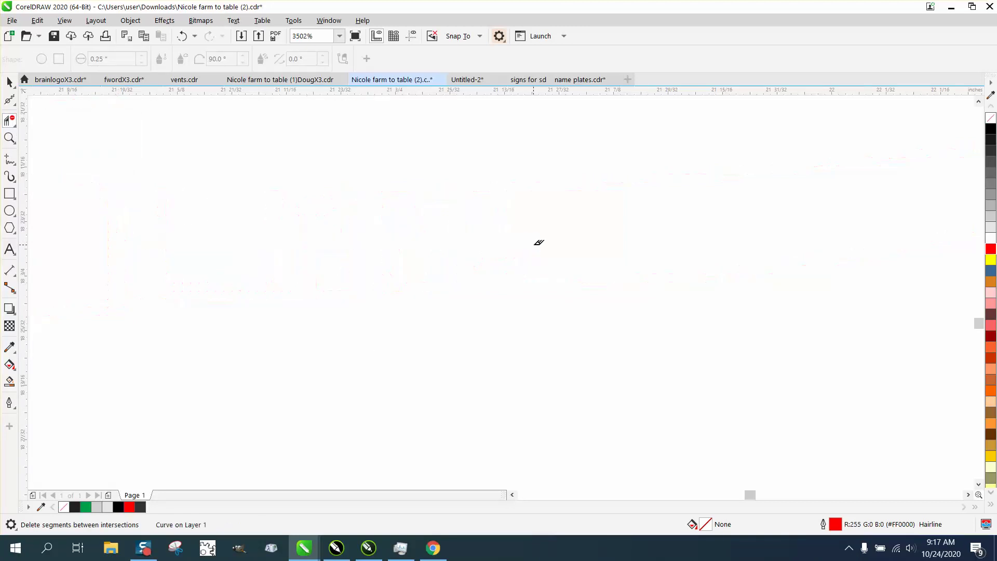
pyautogui.click(183, 35)
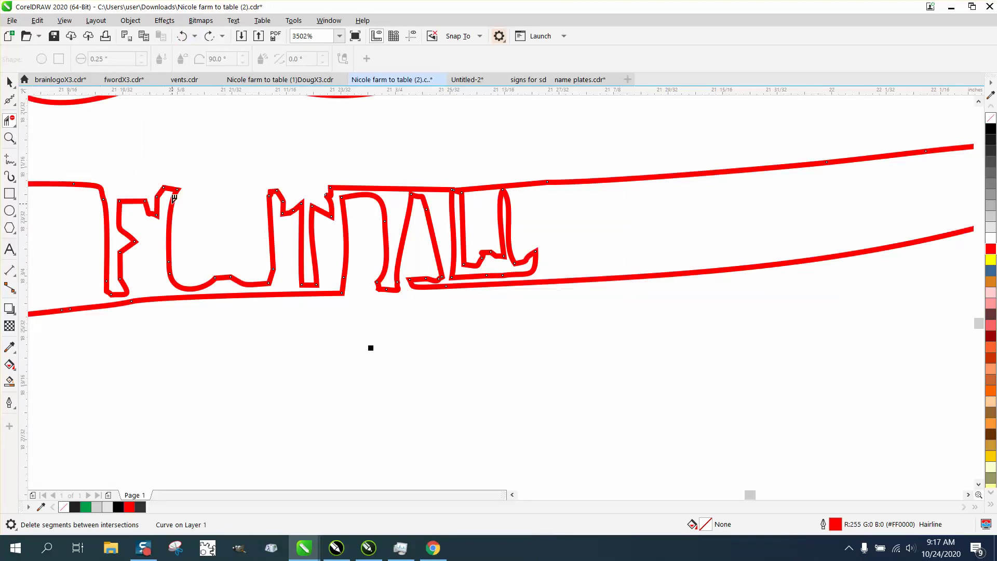
# Lower the top nodes of the F and the next letter and drag corner nodes toward the swoosh edge.
pyautogui.click(9, 100)
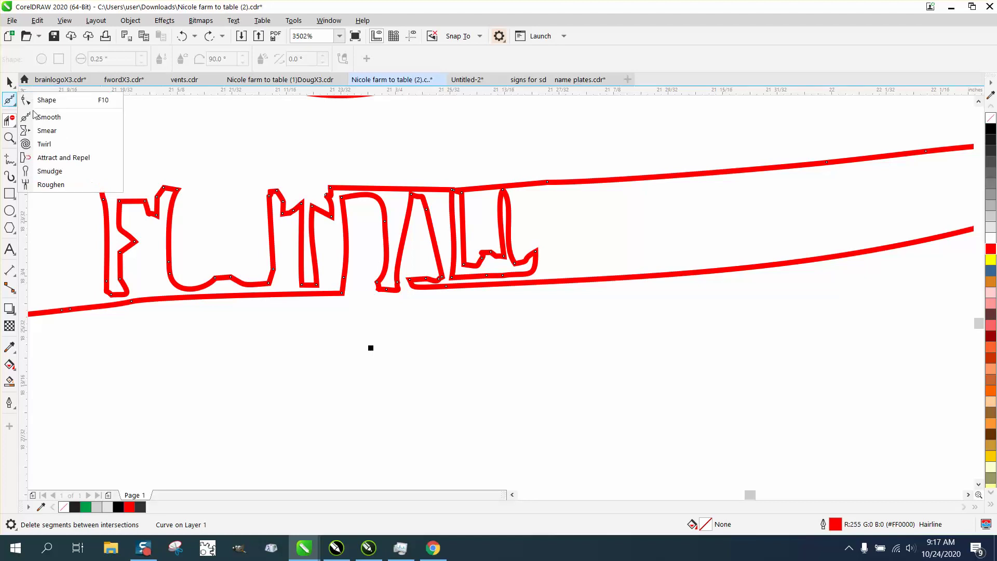
pyautogui.click(50, 105)
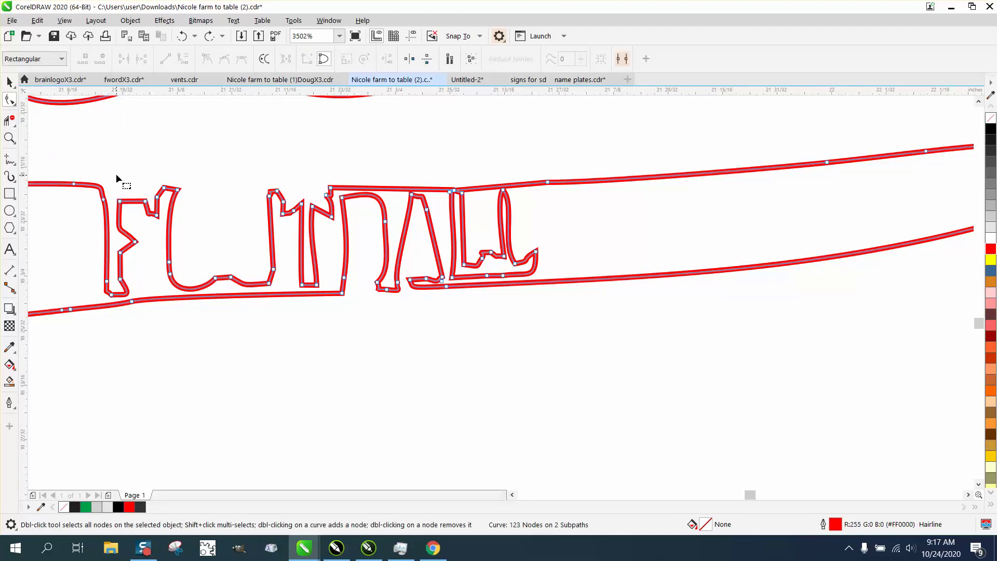
pyautogui.moveTo(116, 179); pyautogui.dragTo(218, 232)
pyautogui.moveTo(179, 191); pyautogui.dragTo(181, 224)
pyautogui.moveTo(253, 175); pyautogui.dragTo(329, 226)
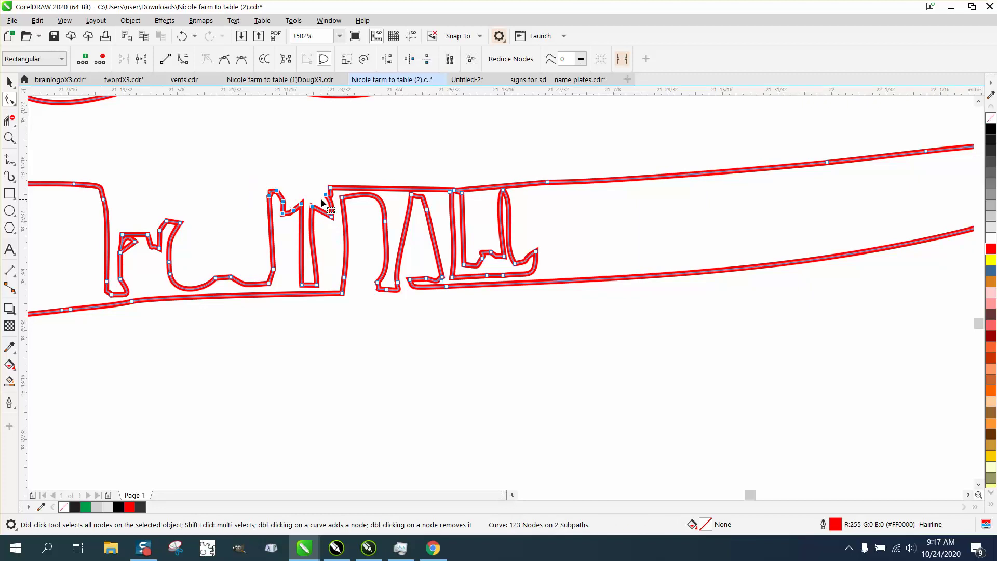
pyautogui.moveTo(324, 198); pyautogui.dragTo(324, 242)
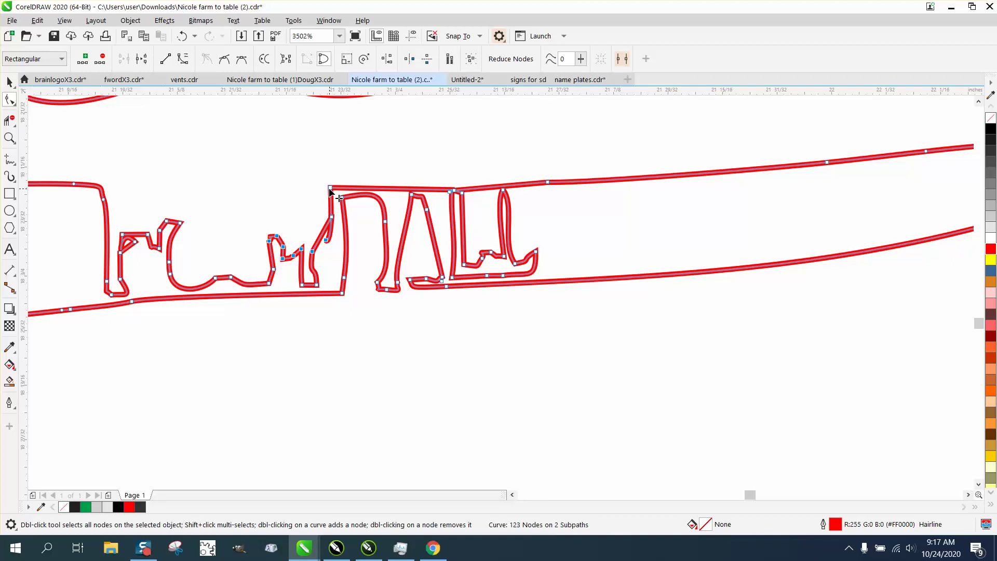
pyautogui.moveTo(330, 191); pyautogui.dragTo(101, 189)
pyautogui.moveTo(455, 191)
pyautogui.mouseDown()
pyautogui.moveTo(455, 171)
pyautogui.moveTo(453, 190)
pyautogui.mouseUp()
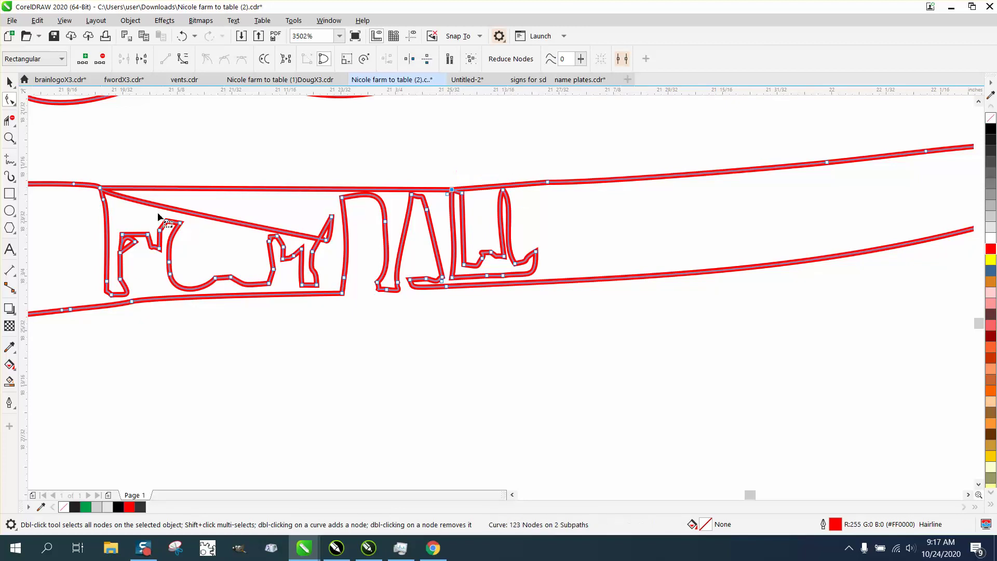
# Test a segment cut, undo it, and move a letter's bottom node onto the next letter.
pyautogui.click(9, 121)
pyautogui.moveTo(410, 244); pyautogui.dragTo(555, 243)
pyautogui.click(181, 35)
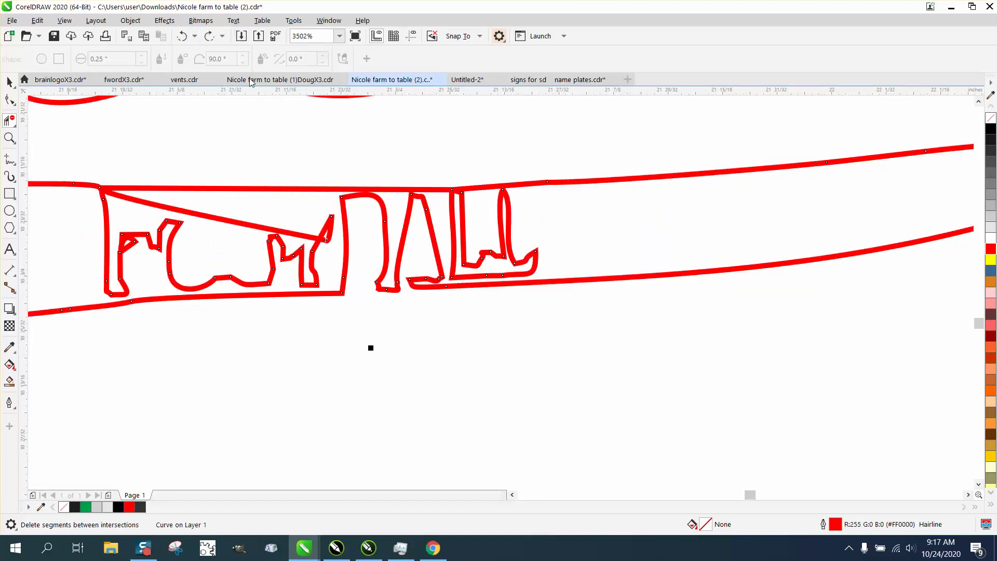
pyautogui.click(9, 137)
pyautogui.moveTo(294, 252); pyautogui.dragTo(521, 314)
pyautogui.click(9, 99)
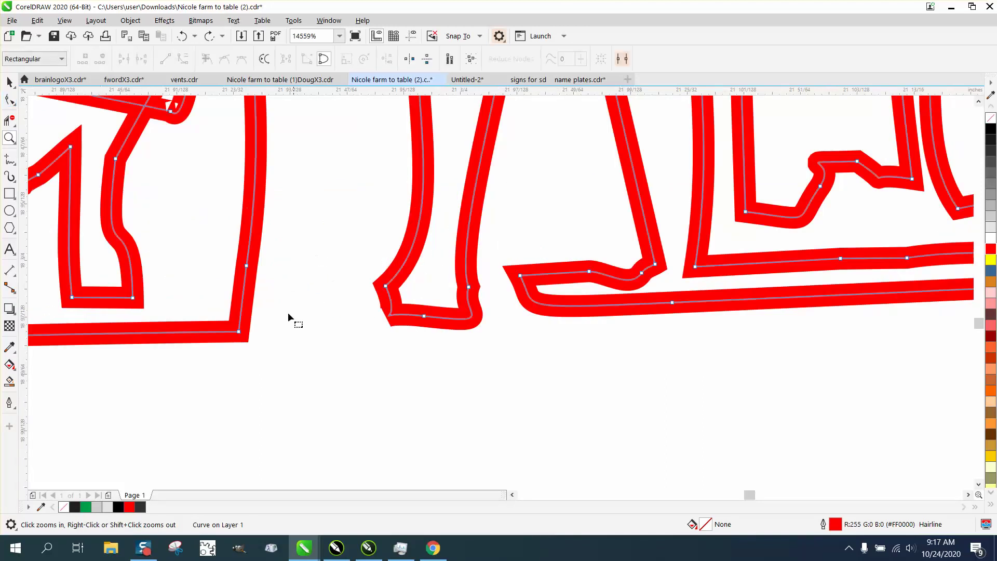
pyautogui.moveTo(244, 338); pyautogui.dragTo(425, 318)
pyautogui.scroll(-5, 397, 363)
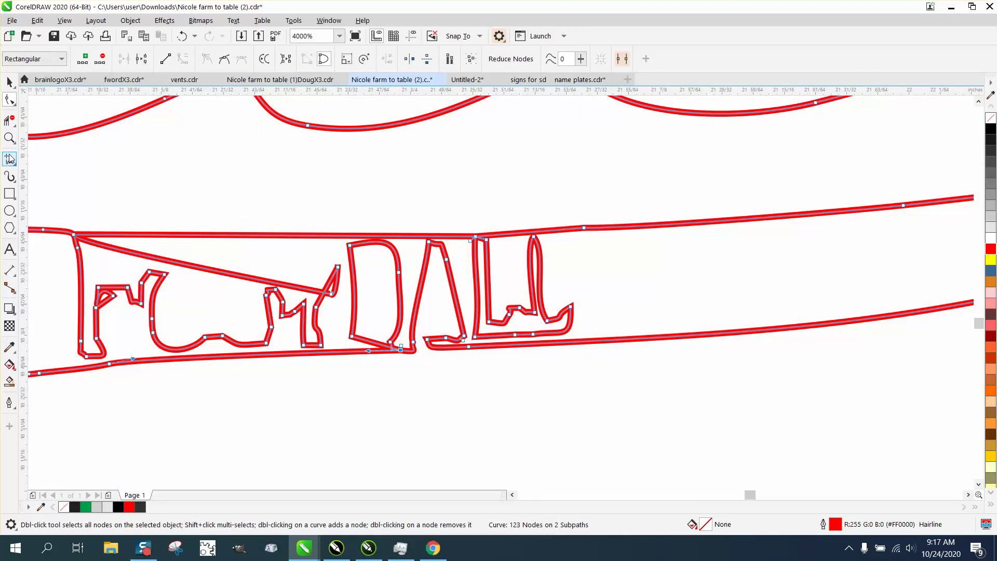
# Adjust another lettering node, then cut away all the FOOTBALL letter segments inside the swash.
pyautogui.click(10, 120)
pyautogui.moveTo(170, 276); pyautogui.dragTo(576, 280)
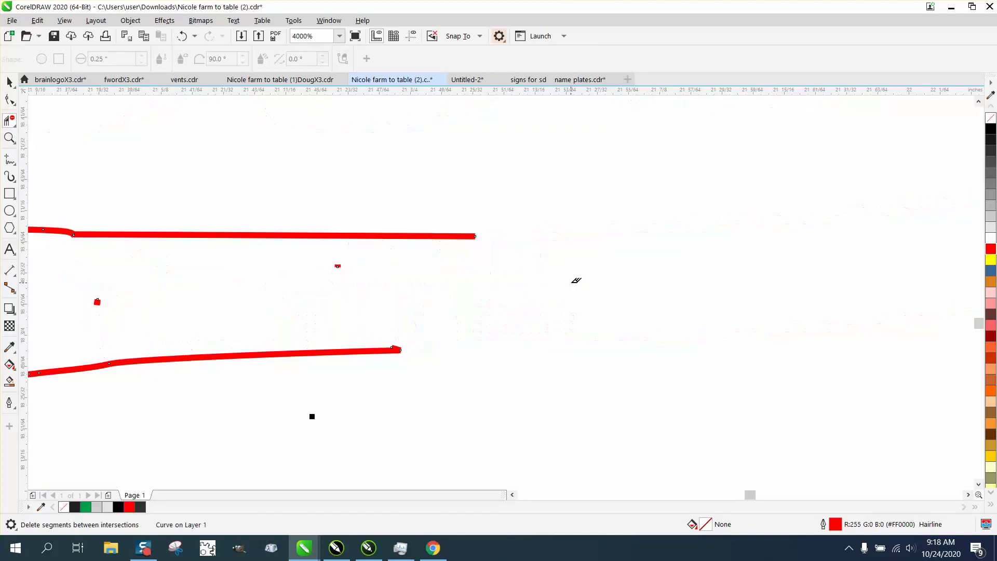
pyautogui.click(182, 35)
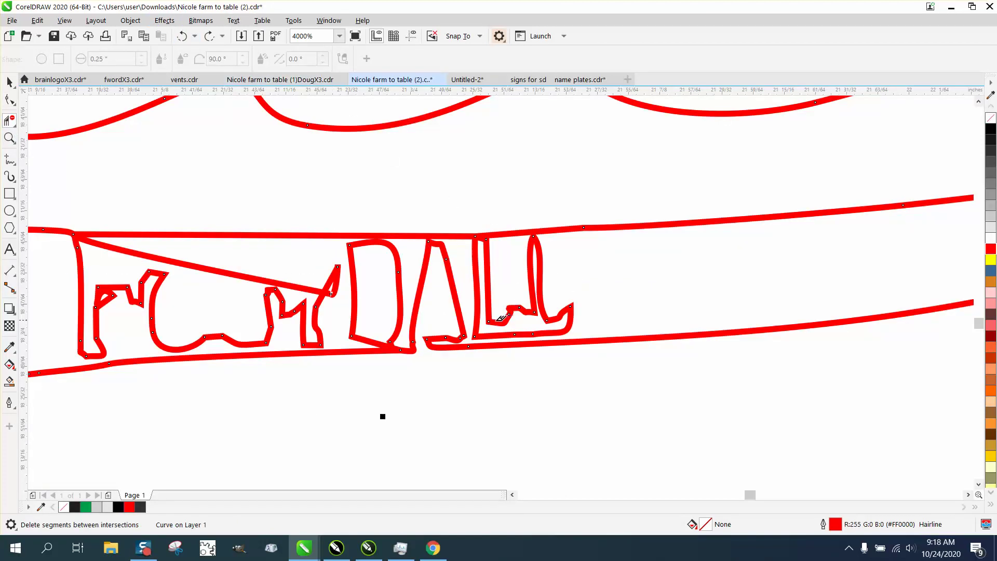
pyautogui.click(9, 138)
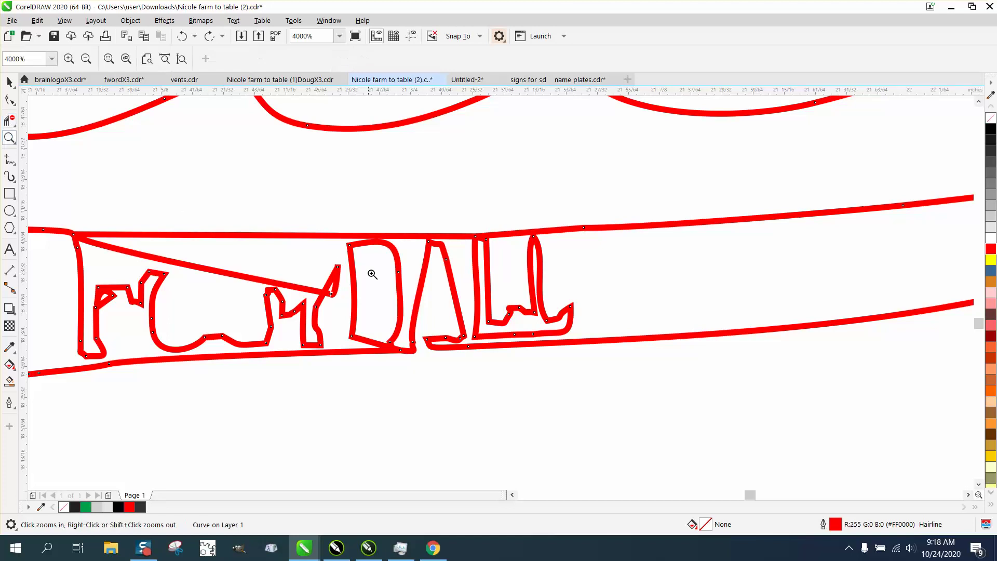
pyautogui.moveTo(527, 386); pyautogui.dragTo(578, 401)
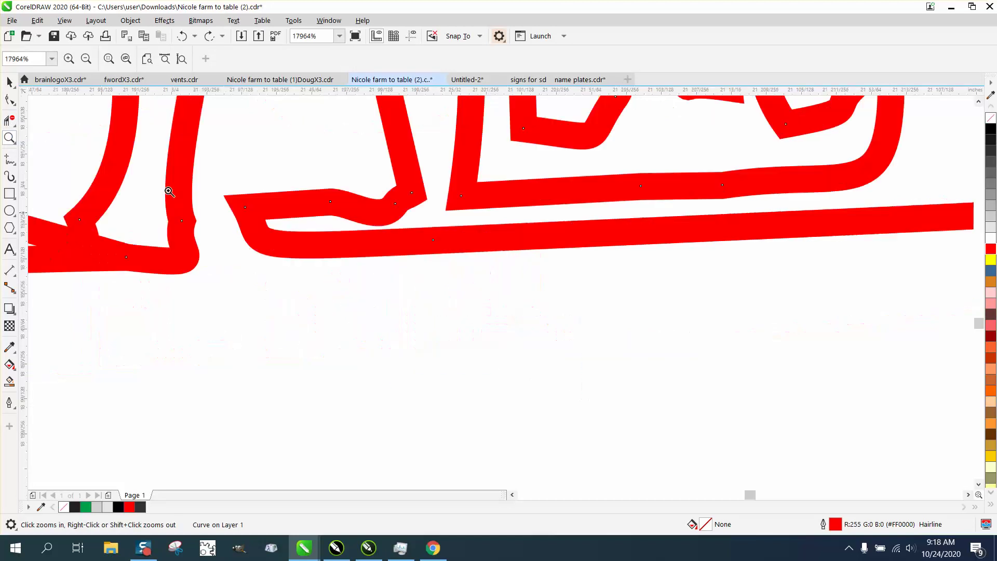
pyautogui.press('F10')
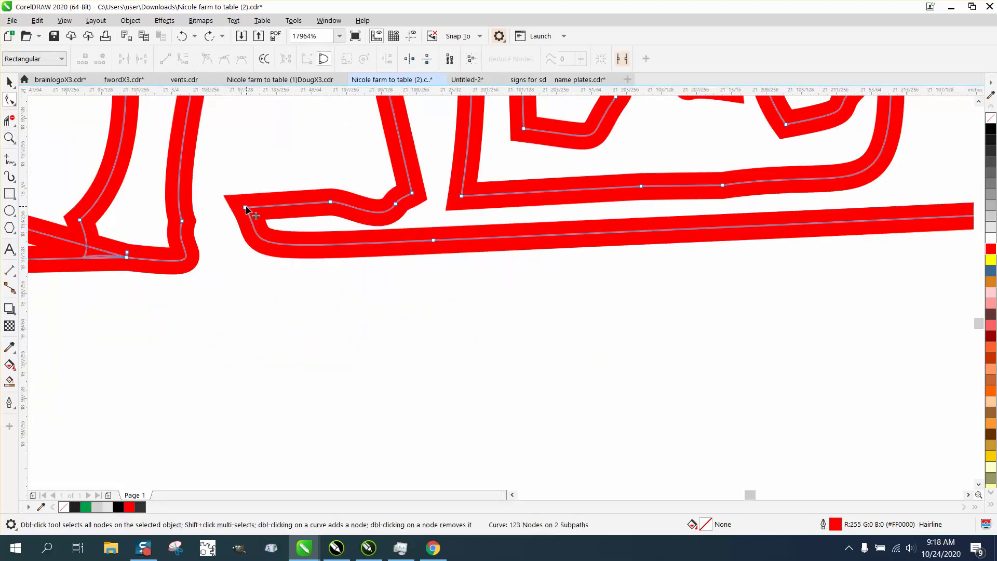
pyautogui.moveTo(250, 208); pyautogui.dragTo(191, 254)
pyautogui.scroll(-8, 412, 281)
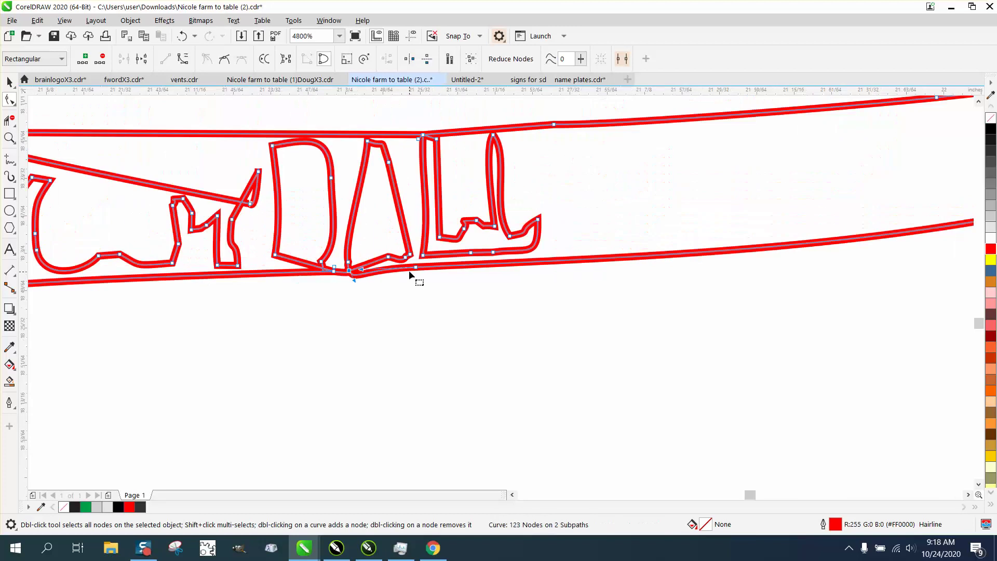
pyautogui.click(9, 120)
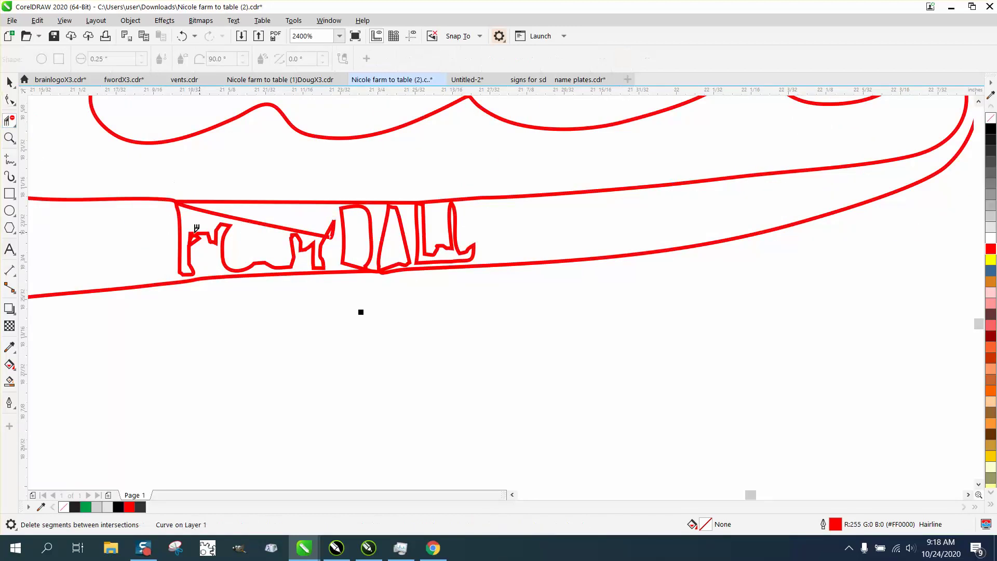
pyautogui.moveTo(177, 228); pyautogui.dragTo(501, 243)
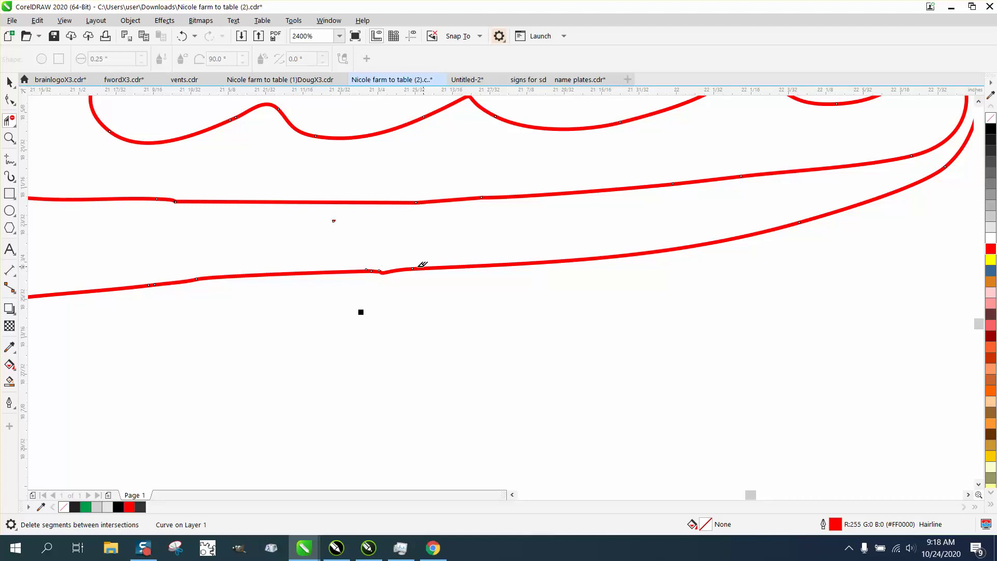
# Smart Fill the red ucs-and-swash outline black, separate it from the B, and zoom in.
pyautogui.scroll(-3, 321, 244)
pyautogui.click(9, 81)
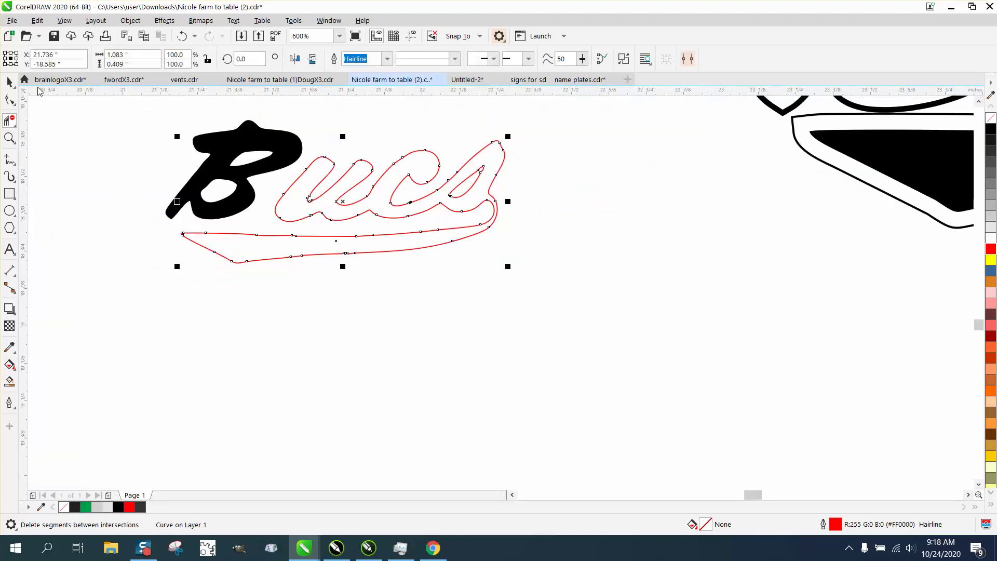
pyautogui.click(10, 381)
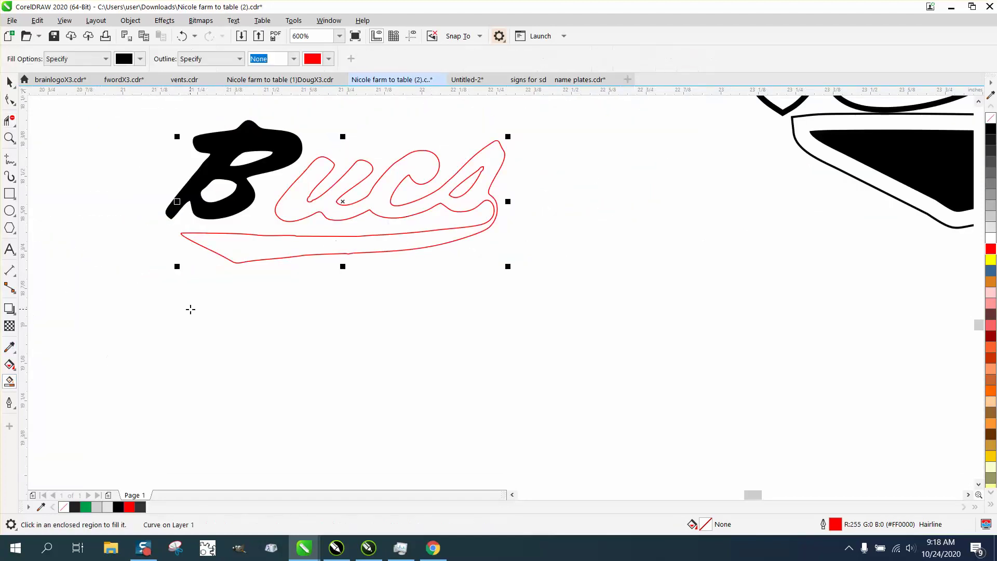
pyautogui.click(253, 245)
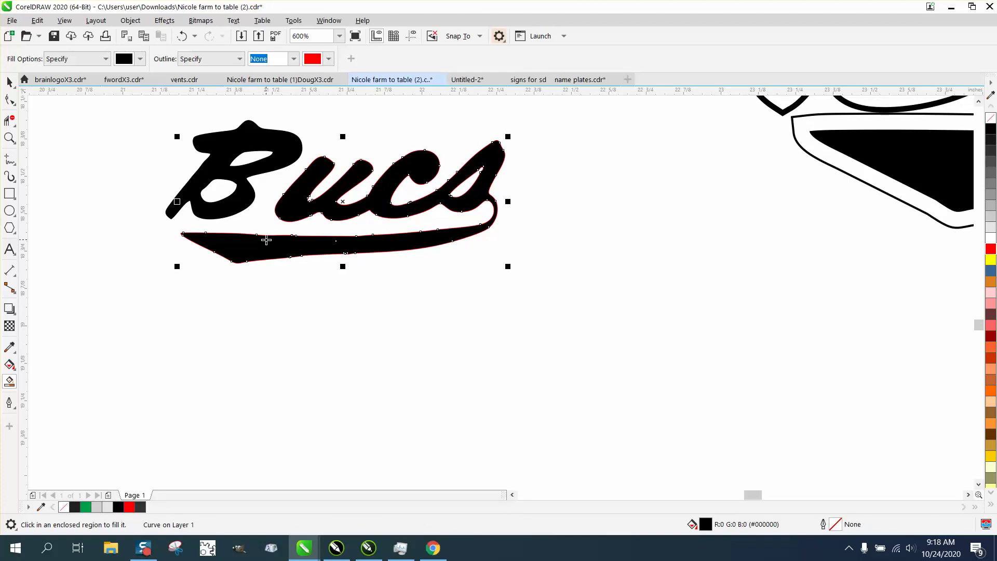
pyautogui.hotkey('ctrl', 'z')
pyautogui.click(10, 82)
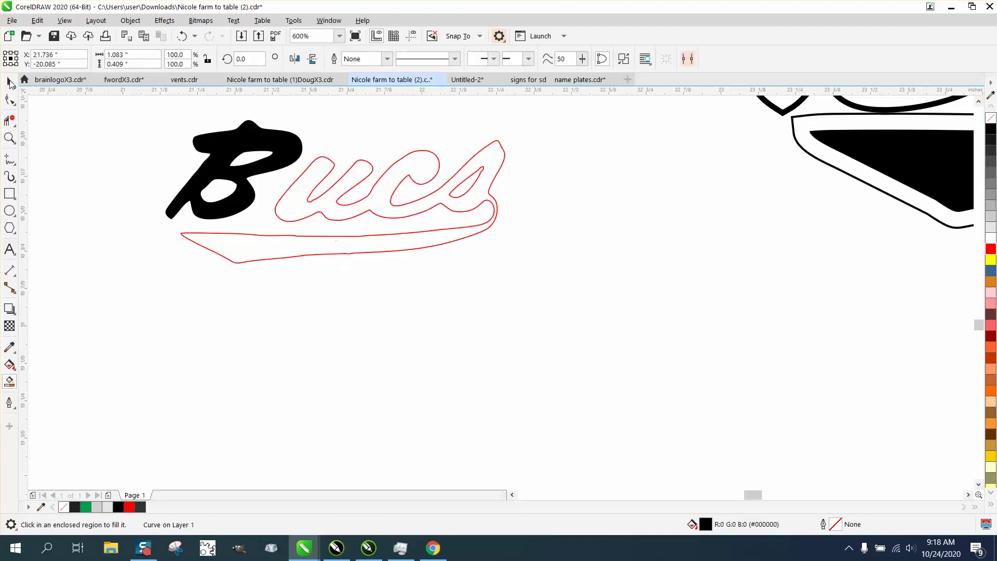
pyautogui.click(260, 139)
pyautogui.press('Delete')
pyautogui.scroll(-1, 333, 204)
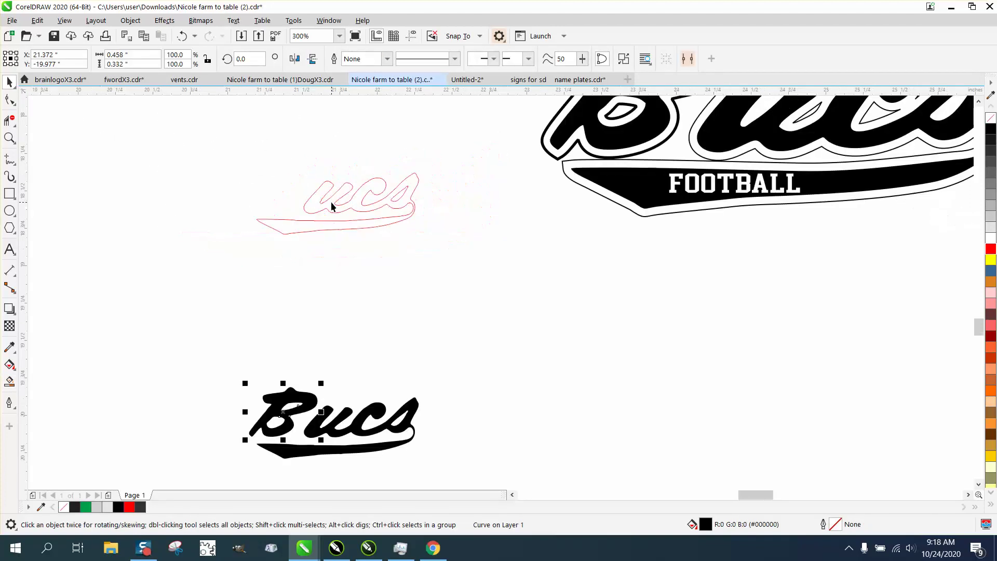
pyautogui.click(10, 137)
pyautogui.moveTo(251, 372); pyautogui.dragTo(487, 478)
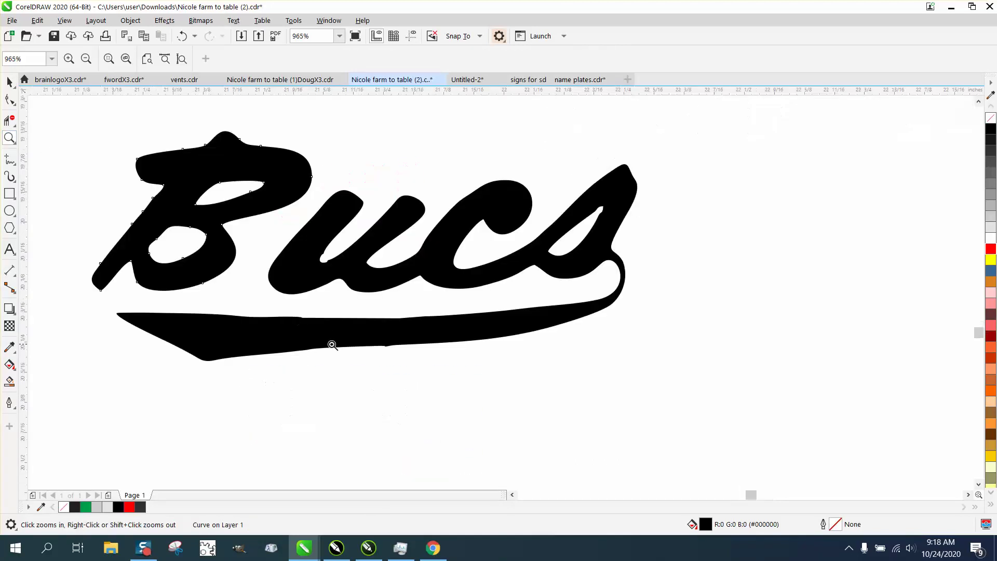
# Brush-smooth the rough edges of the u and the lower ucs and swash edges.
pyautogui.click(17, 105)
pyautogui.click(47, 116)
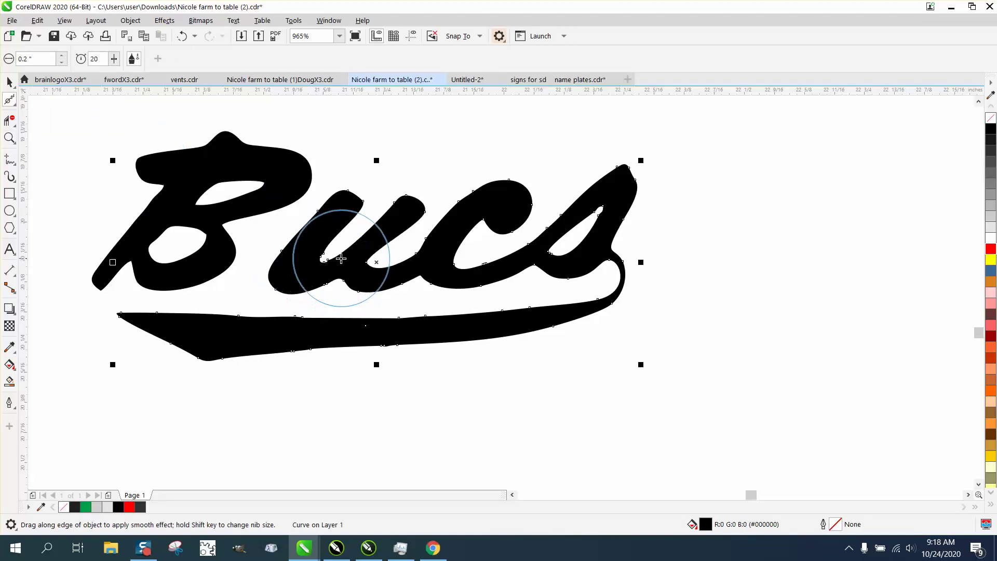
pyautogui.moveTo(334, 258)
pyautogui.mouseDown()
pyautogui.moveTo(311, 256)
pyautogui.moveTo(322, 266)
pyautogui.mouseUp()
pyautogui.moveTo(410, 327)
pyautogui.mouseDown()
pyautogui.moveTo(226, 326)
pyautogui.moveTo(274, 349)
pyautogui.moveTo(423, 334)
pyautogui.mouseUp()
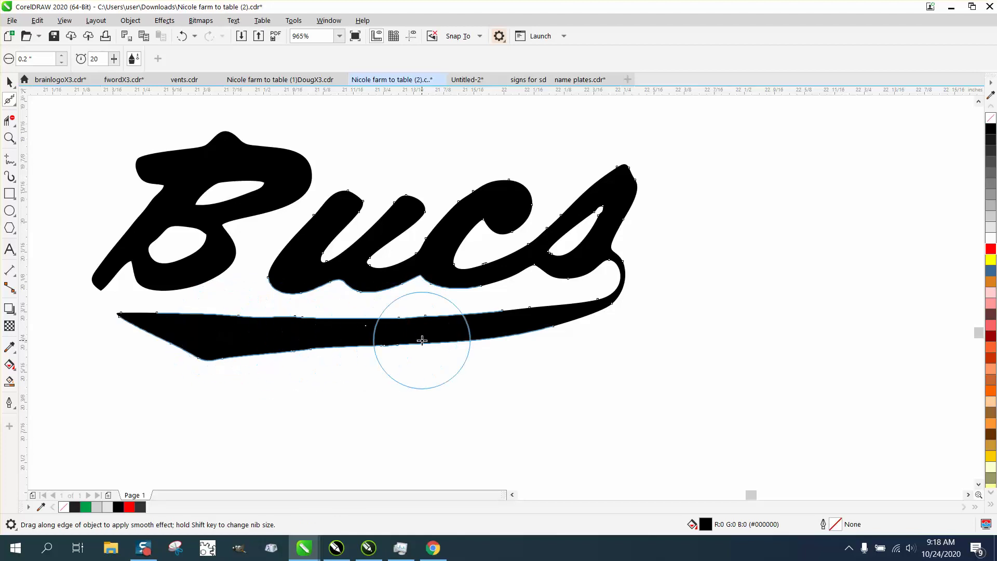
# Delete extra swash nodes and drag the tail node and handle to reshape the swash tail.
pyautogui.click(16, 107)
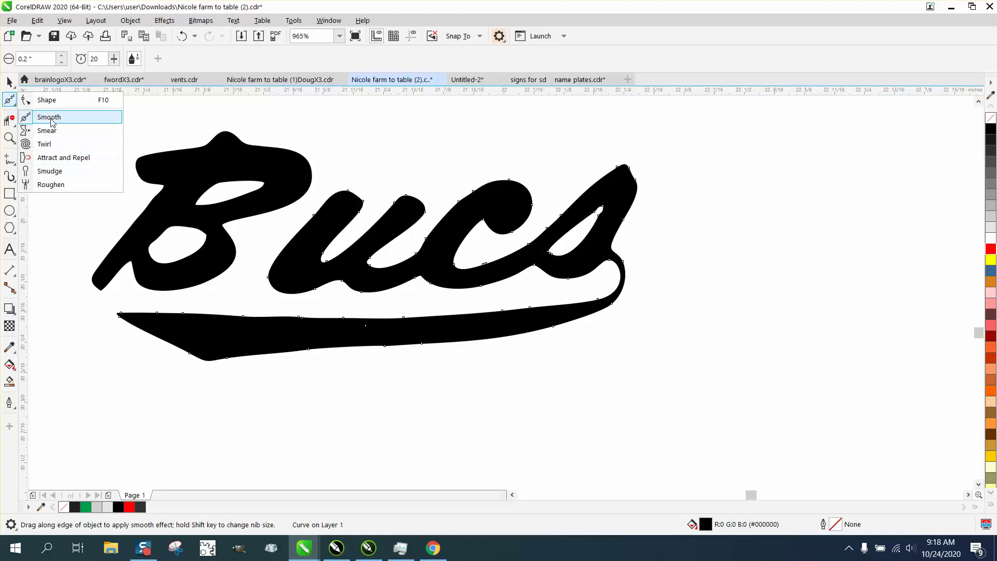
pyautogui.click(47, 99)
pyautogui.moveTo(228, 309); pyautogui.dragTo(279, 366)
pyautogui.press('Delete')
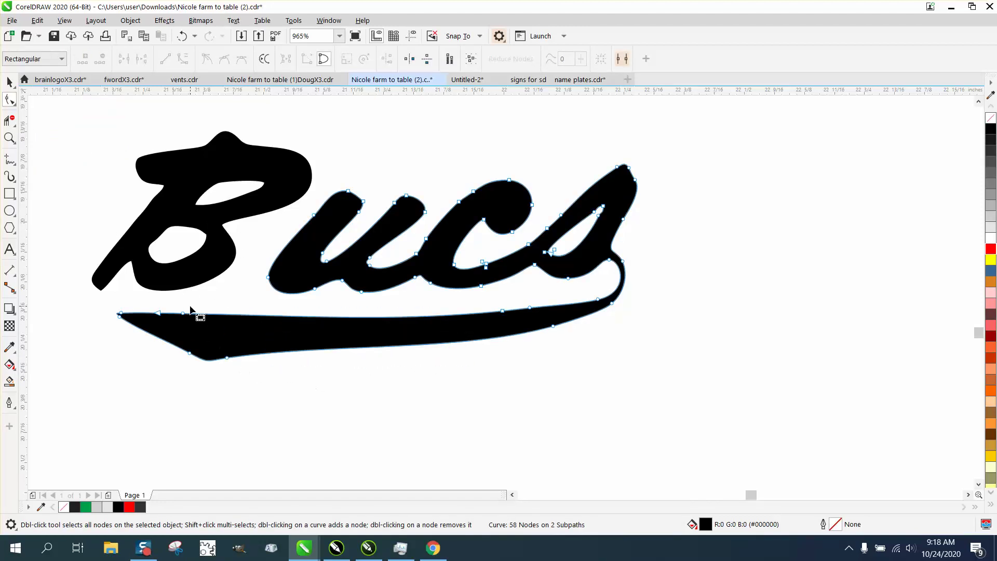
pyautogui.doubleClick(183, 313)
pyautogui.click(227, 357)
pyautogui.press('Delete')
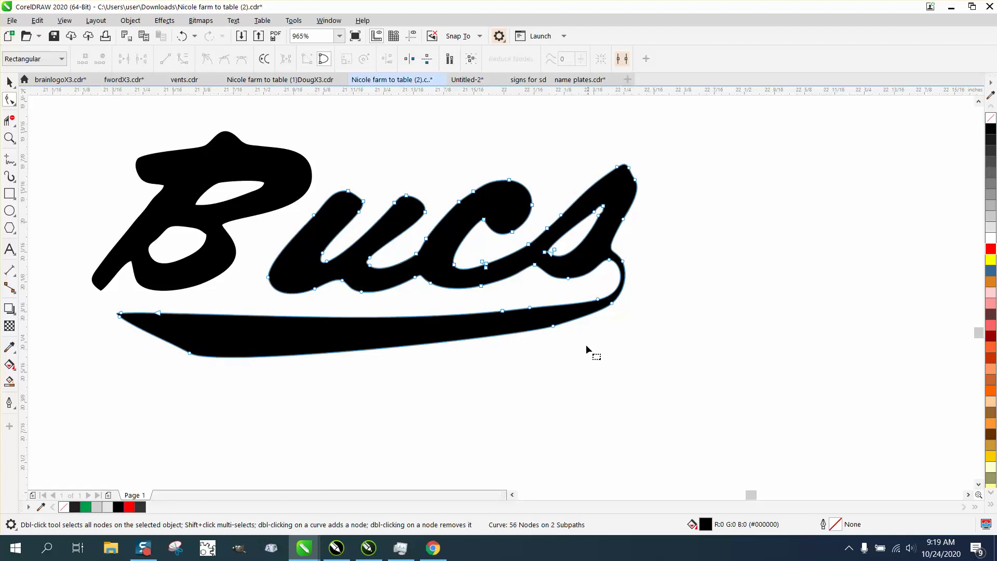
pyautogui.click(553, 326)
pyautogui.moveTo(561, 326); pyautogui.dragTo(621, 306)
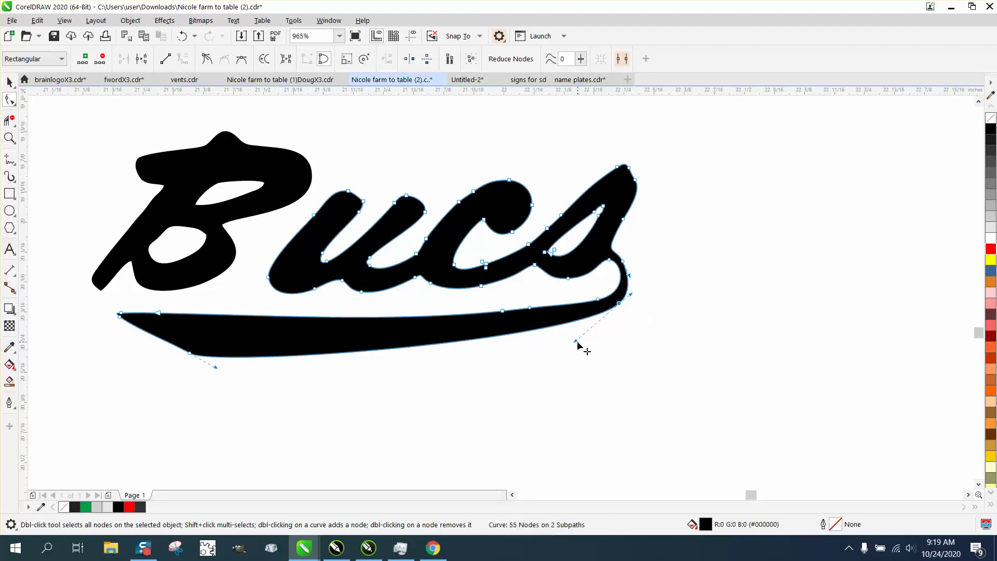
pyautogui.moveTo(576, 341); pyautogui.dragTo(575, 352)
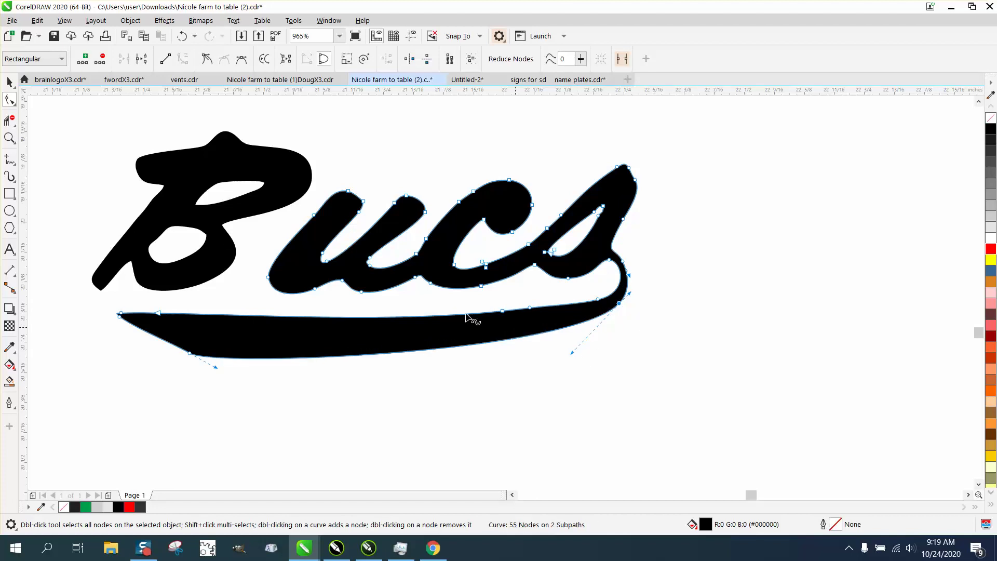
# Select both Bucs artwork parts, remove their black fill and give them a red outline.
pyautogui.click(10, 82)
pyautogui.scroll(-2, 450, 213)
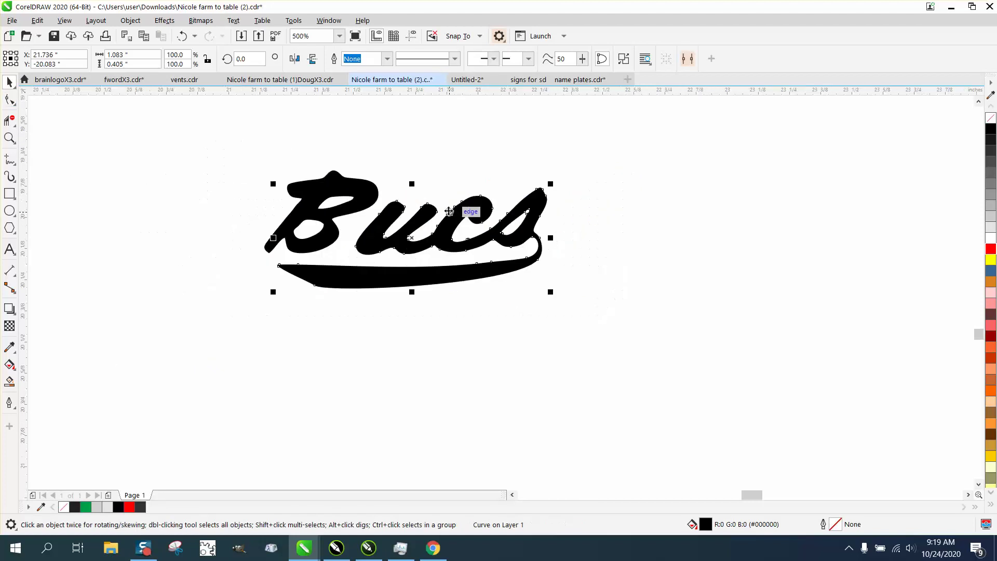
pyautogui.moveTo(226, 137); pyautogui.dragTo(617, 314)
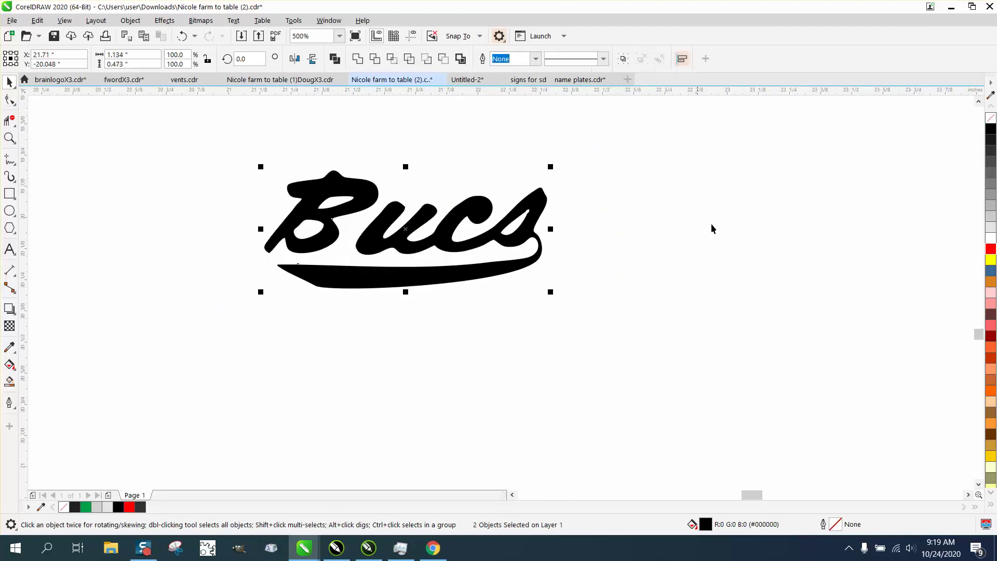
pyautogui.click(990, 119)
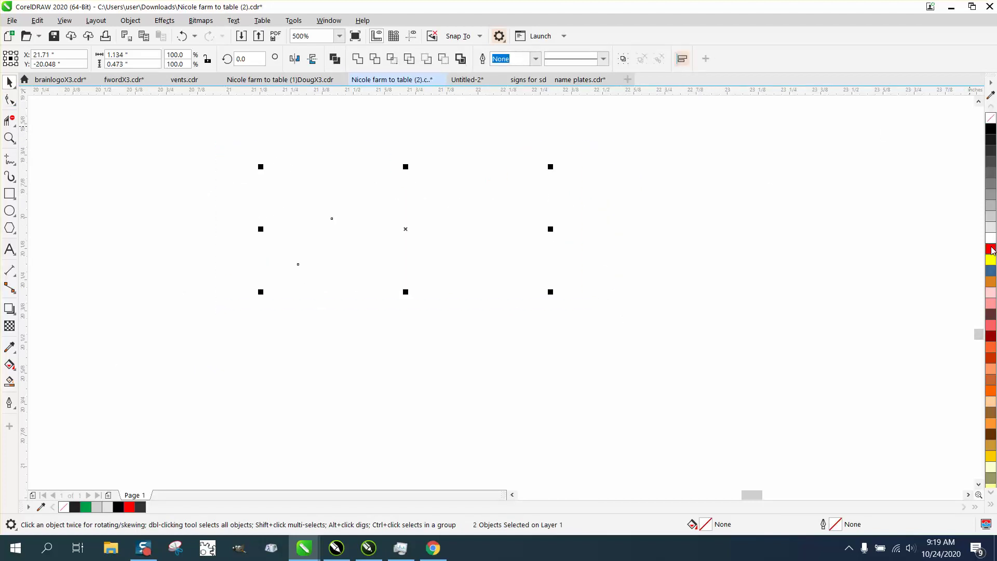
pyautogui.rightClick(991, 250)
pyautogui.scroll(-2, 489, 353)
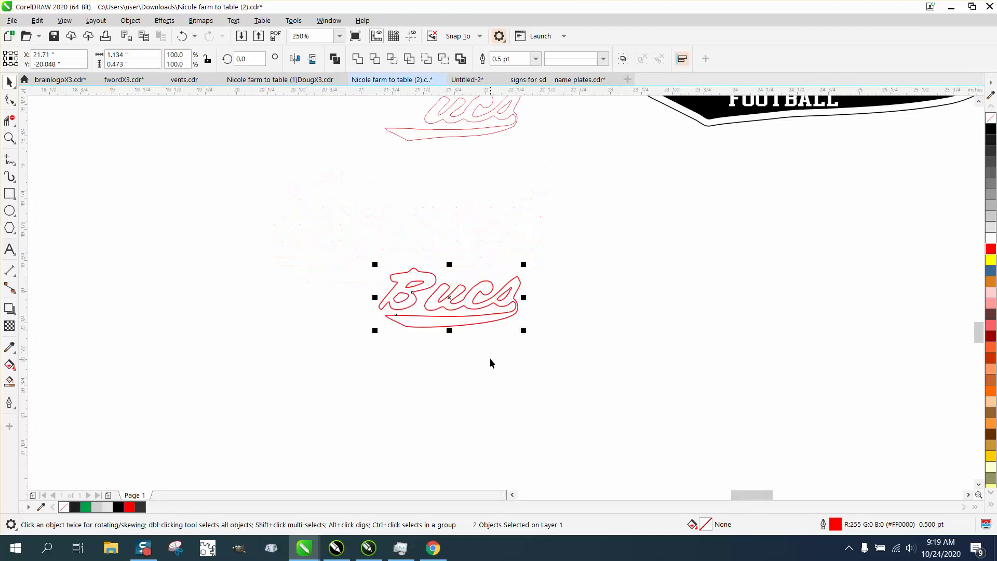
pyautogui.scroll(-2, 490, 350)
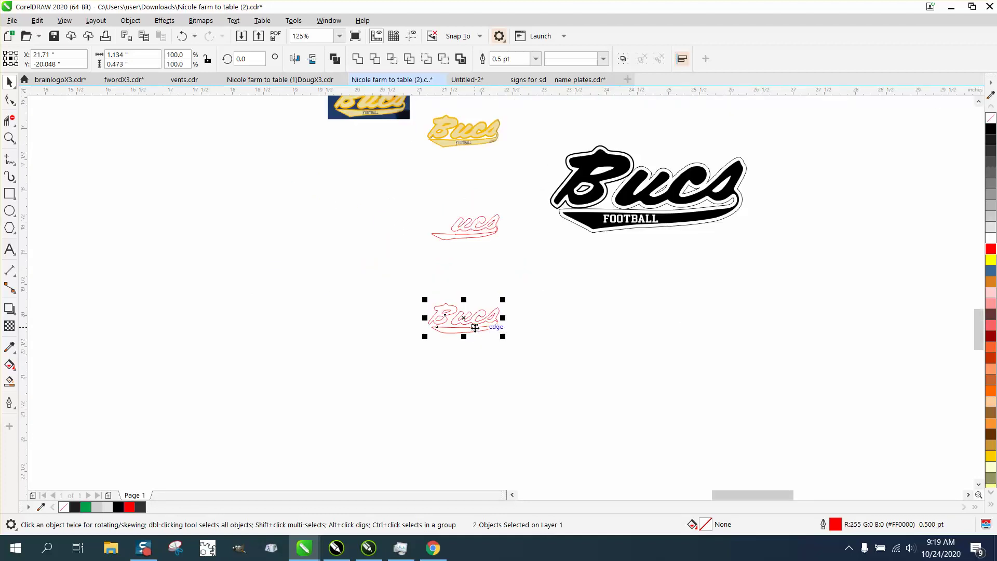
# Add the text FOOTBALL below the red Bucs outline.
pyautogui.click(9, 249)
pyautogui.click(405, 381)
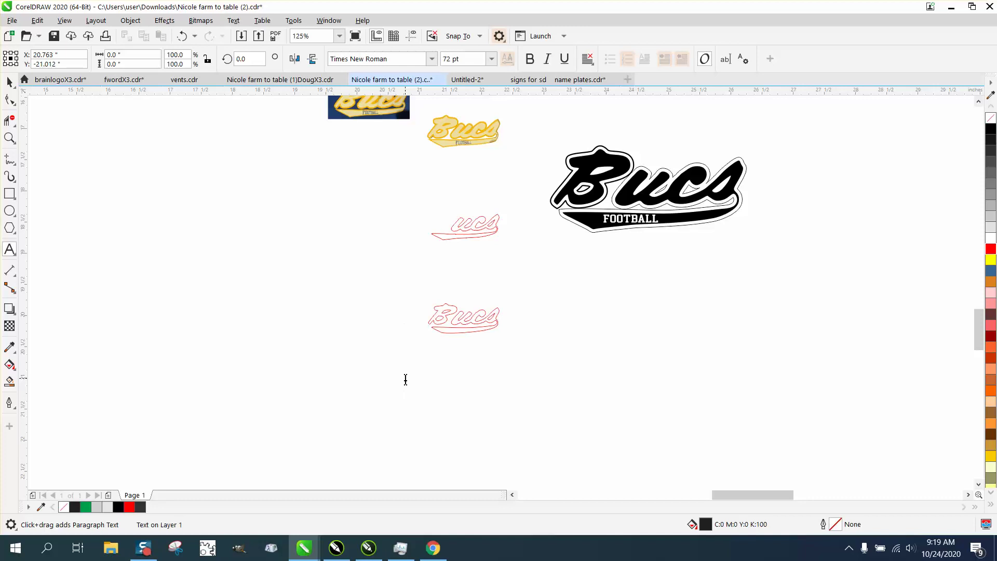
pyautogui.write('FOOTBALL')
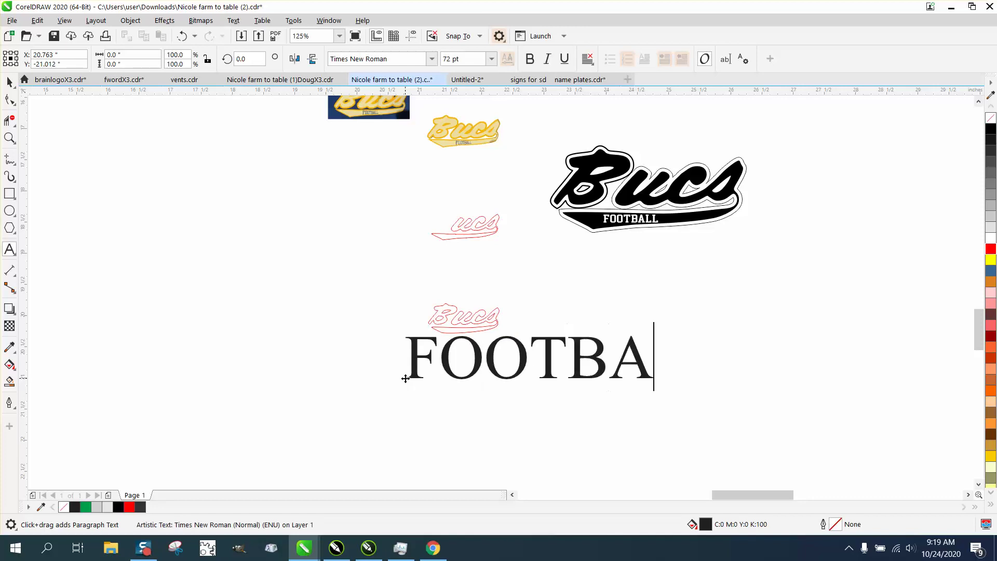
pyautogui.click(9, 82)
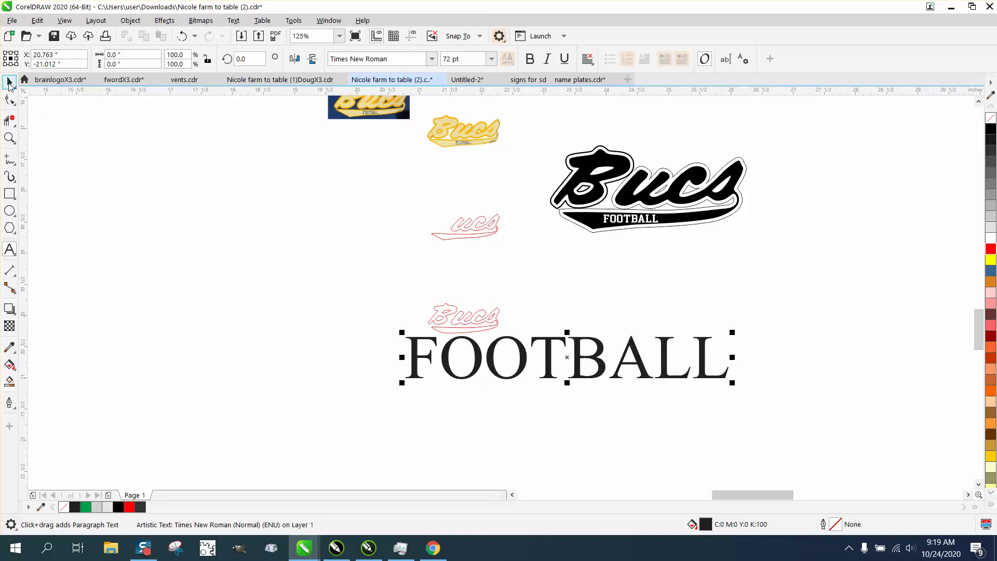
# Set FOOTBALL's font to College Block 2.0 and shrink it to about 16.382 pt.
pyautogui.click(338, 59)
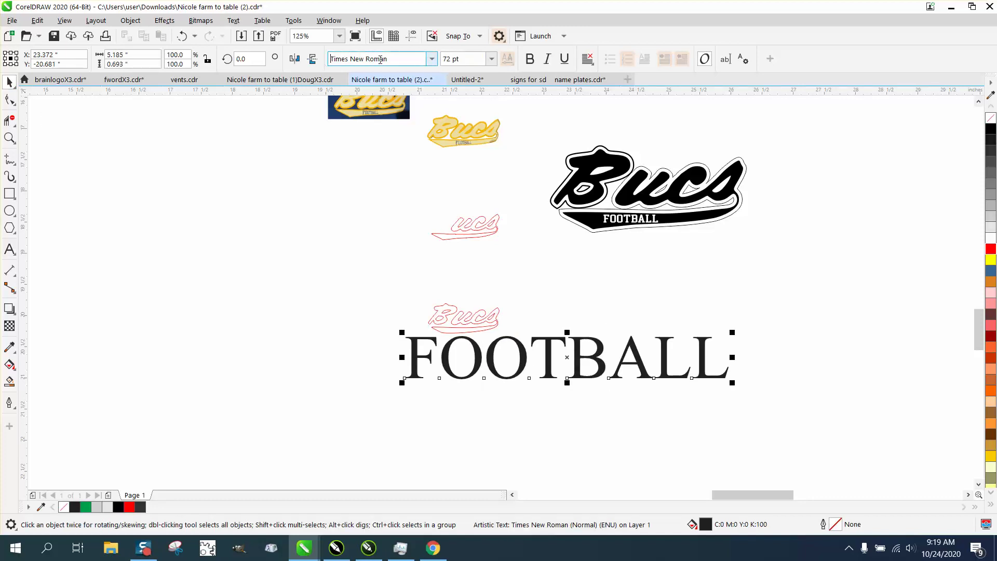
pyautogui.hotkey('ctrl', 'a')
pyautogui.press('BackSpace')
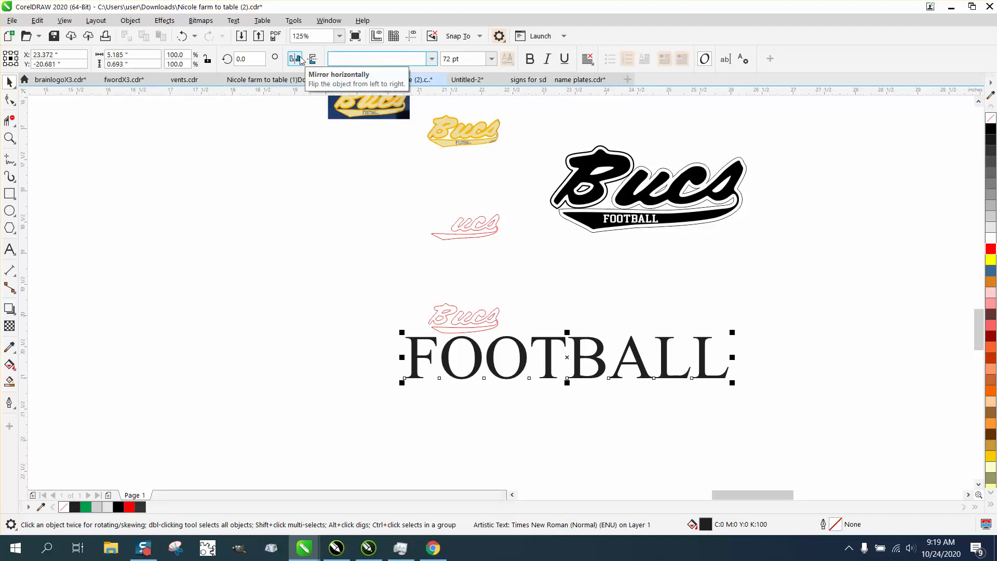
pyautogui.write('co')
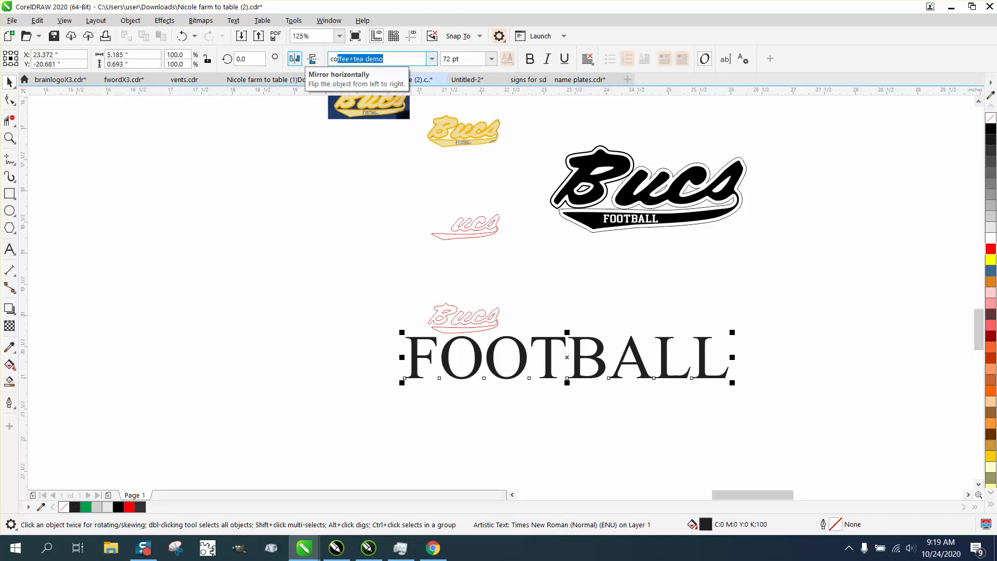
pyautogui.write('llege Block 2.0')
pyautogui.press('Return')
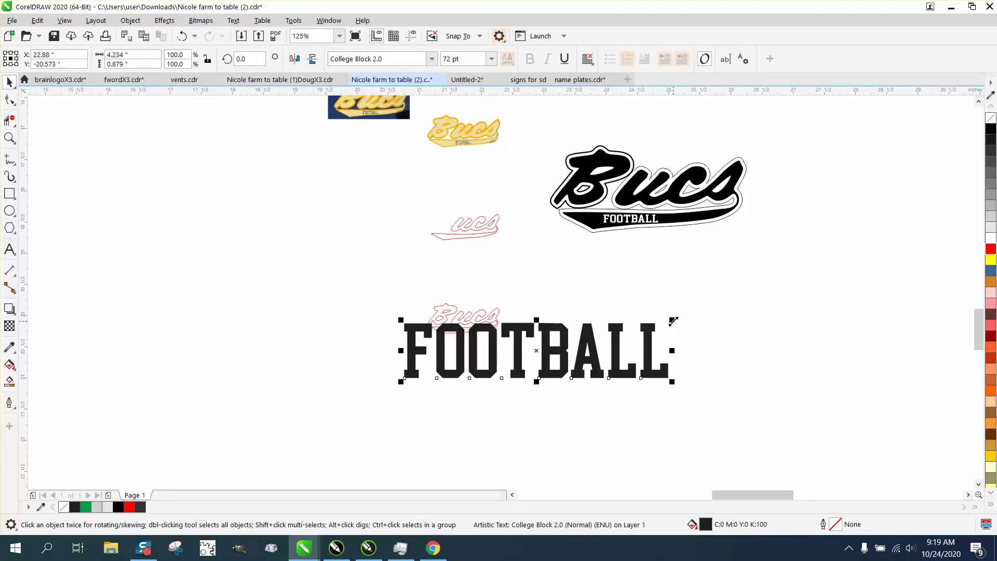
pyautogui.moveTo(673, 322); pyautogui.dragTo(501, 363)
# Shrink FOOTBALL to about 3.829 pt, squash it shorter, and fit it into the swoosh.
pyautogui.click(9, 137)
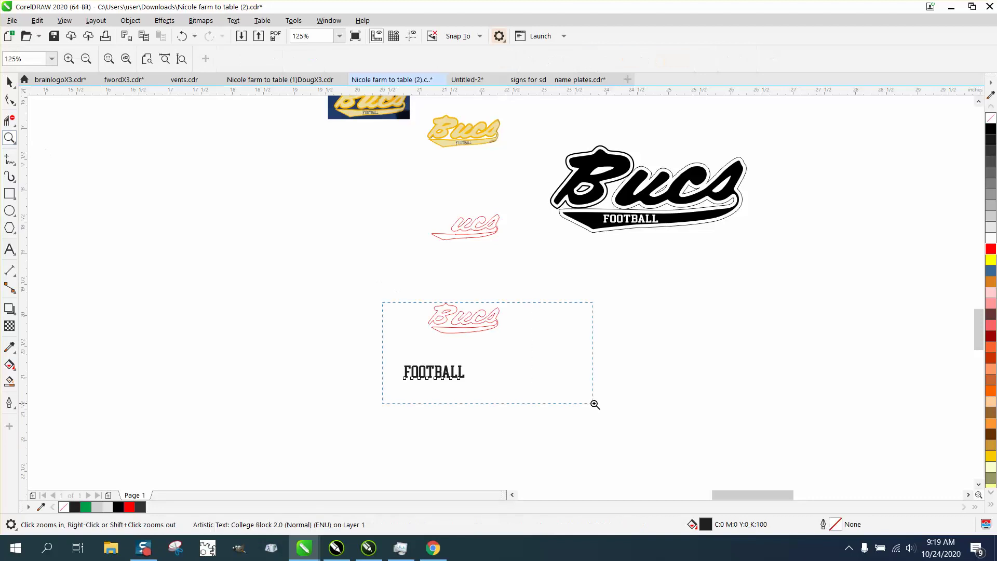
pyautogui.moveTo(595, 405); pyautogui.dragTo(595, 404)
pyautogui.click(9, 81)
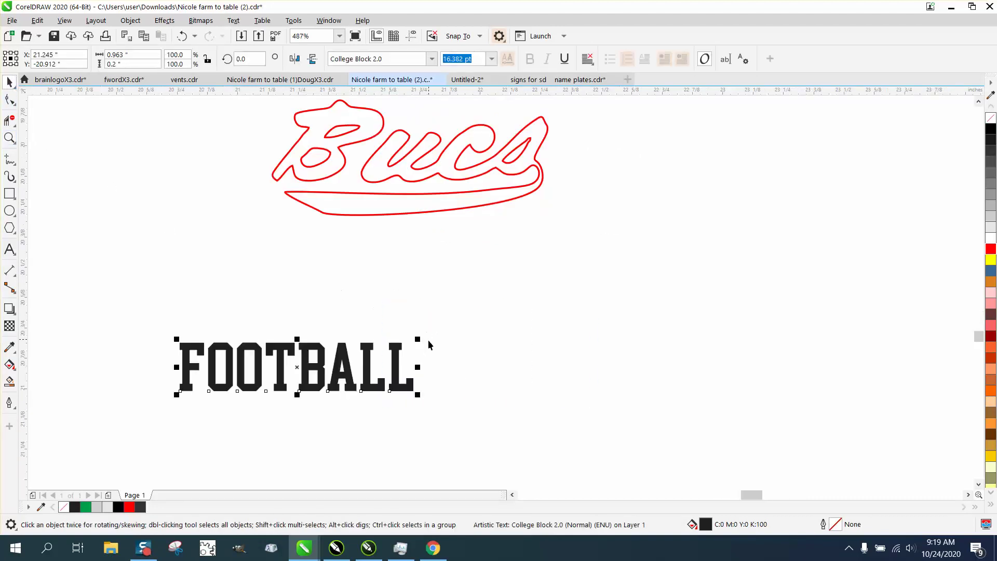
pyautogui.moveTo(420, 340); pyautogui.dragTo(411, 209)
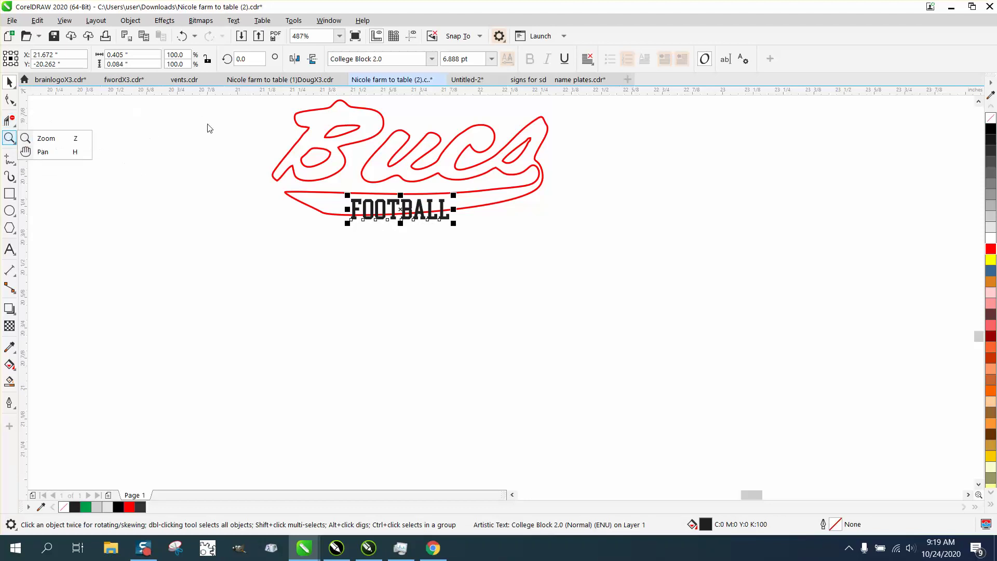
pyautogui.click(10, 138)
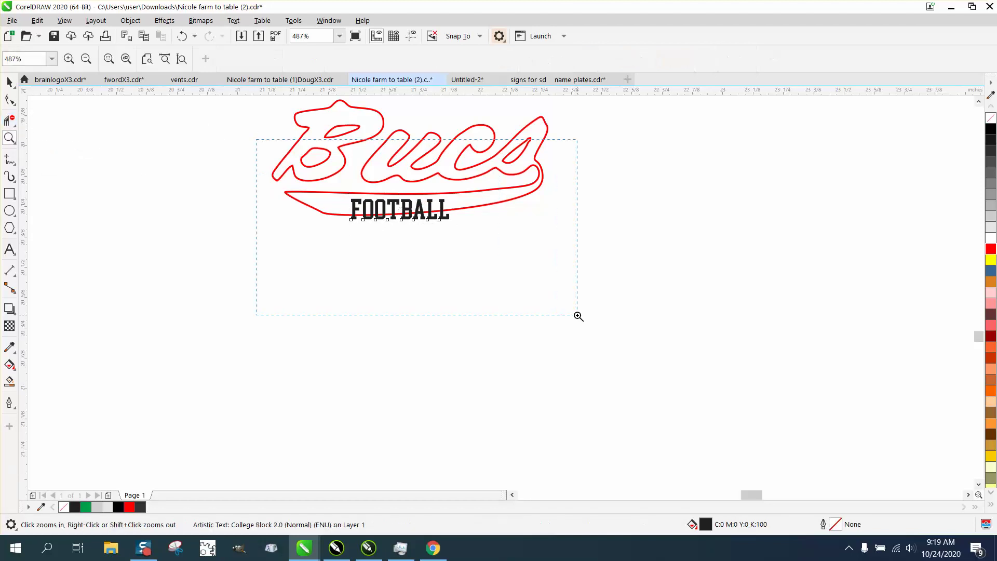
pyautogui.moveTo(256, 138); pyautogui.dragTo(580, 314)
pyautogui.click(11, 82)
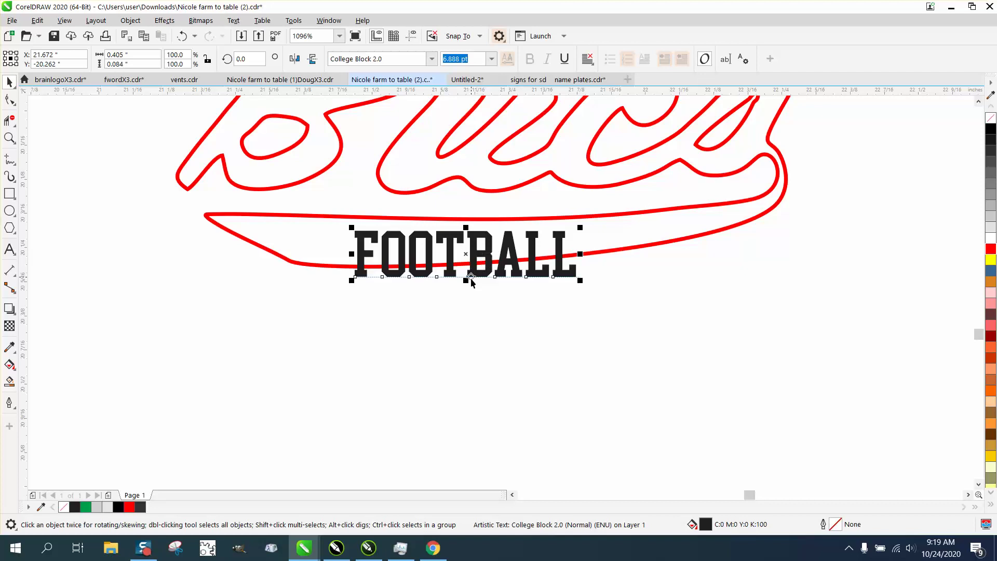
pyautogui.moveTo(468, 277); pyautogui.dragTo(446, 243)
# Remove FOOTBALL's fill and give it a red outline.
pyautogui.click(491, 310)
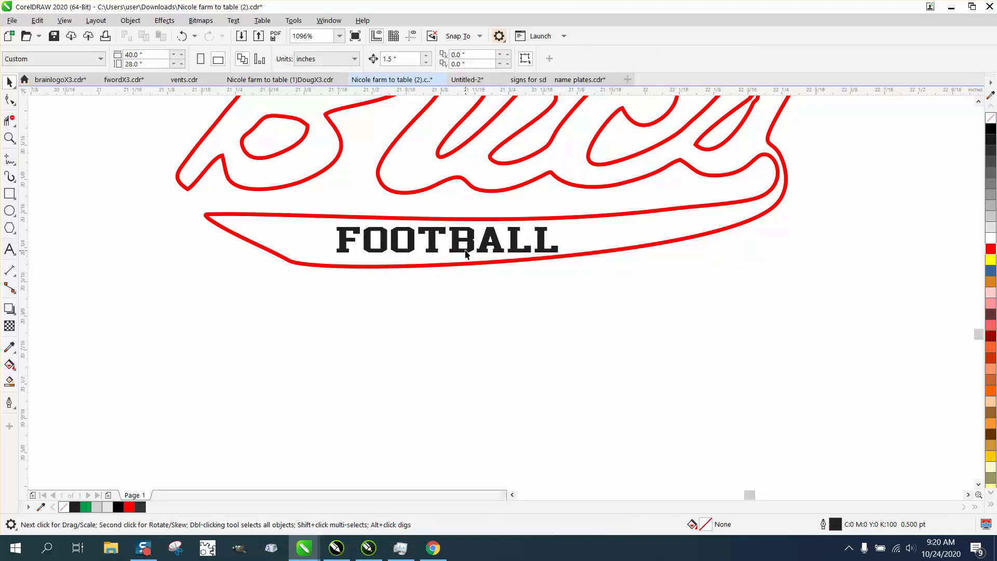
pyautogui.click(465, 252)
pyautogui.click(991, 119)
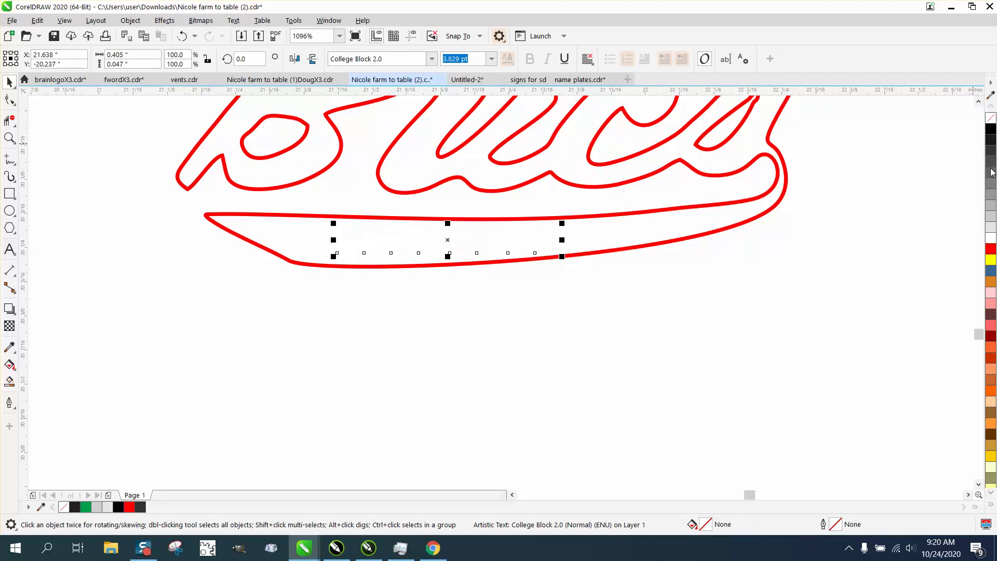
pyautogui.rightClick(989, 251)
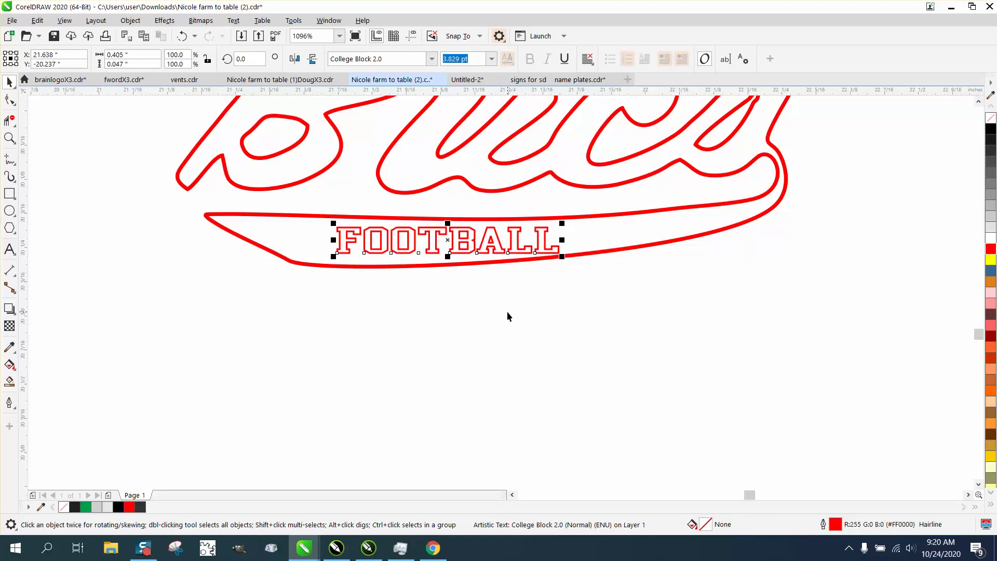
# Add a one-step black 0.02" outside contour to the Bucs curve and the separate B.
pyautogui.scroll(-2, 507, 315)
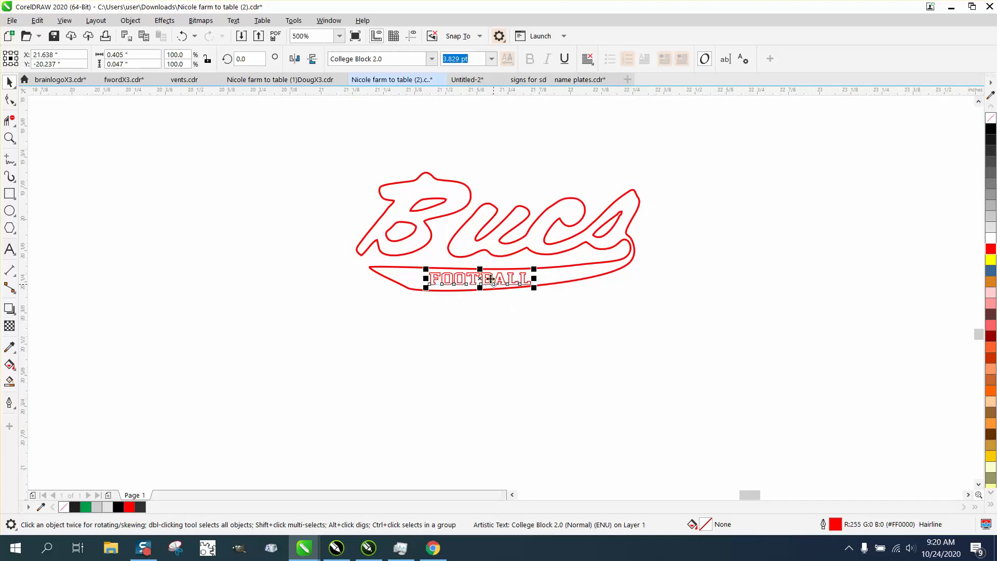
pyautogui.click(494, 210)
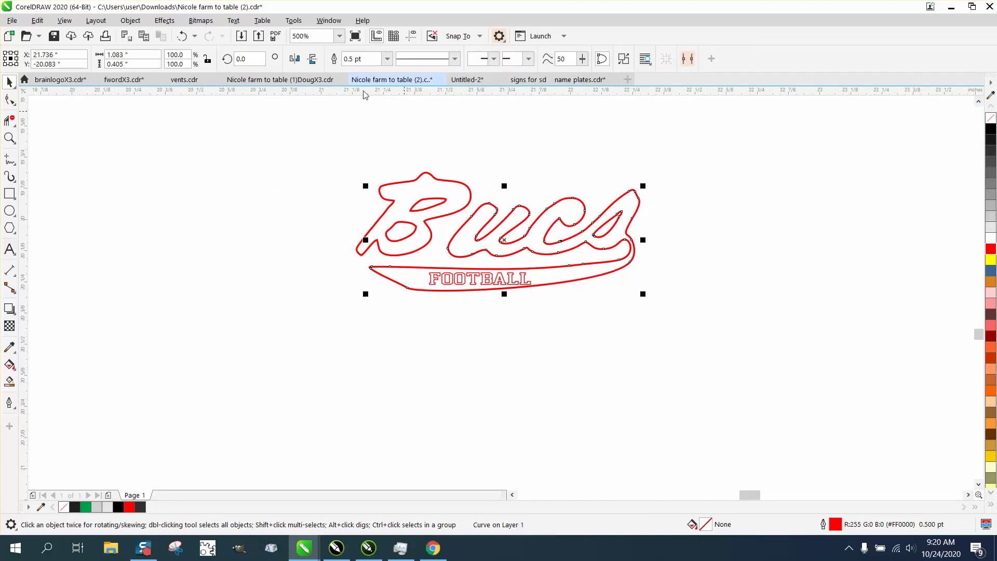
pyautogui.click(164, 21)
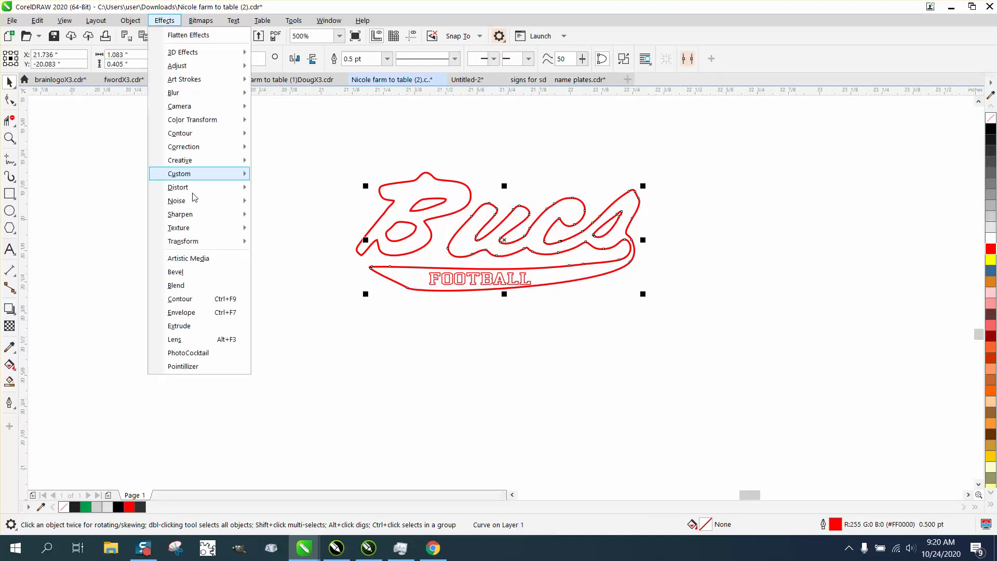
pyautogui.click(191, 297)
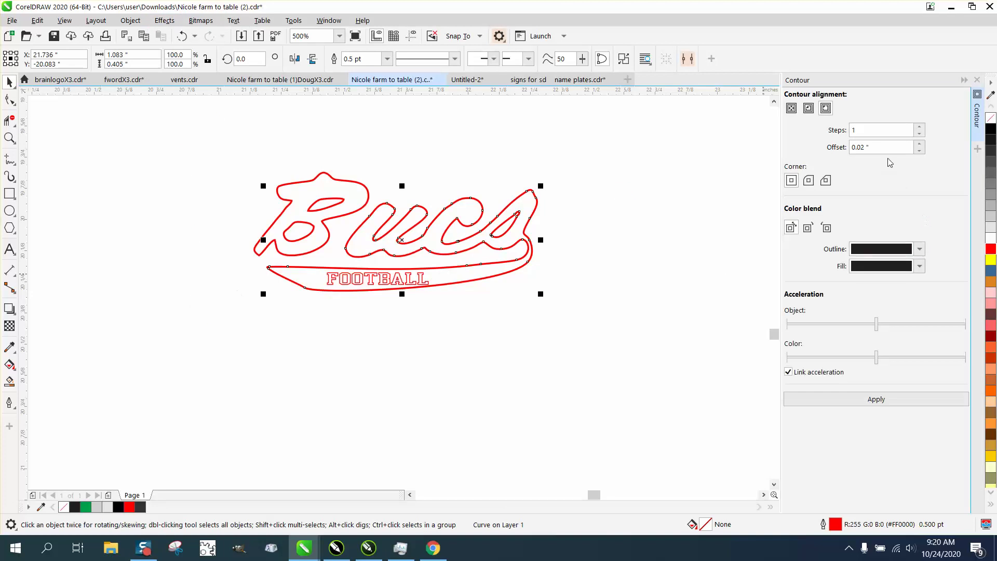
pyautogui.click(863, 403)
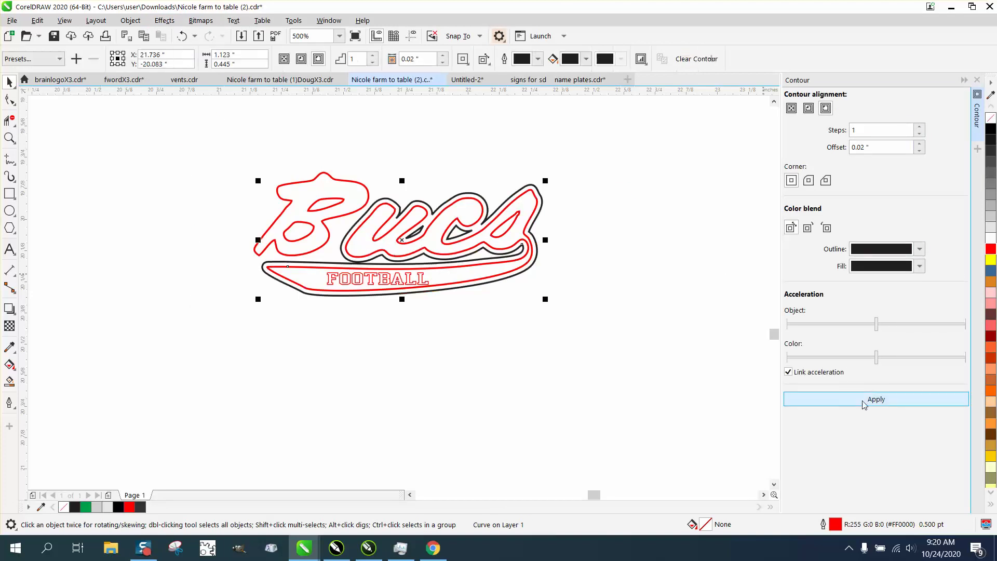
pyautogui.click(343, 203)
pyautogui.click(876, 399)
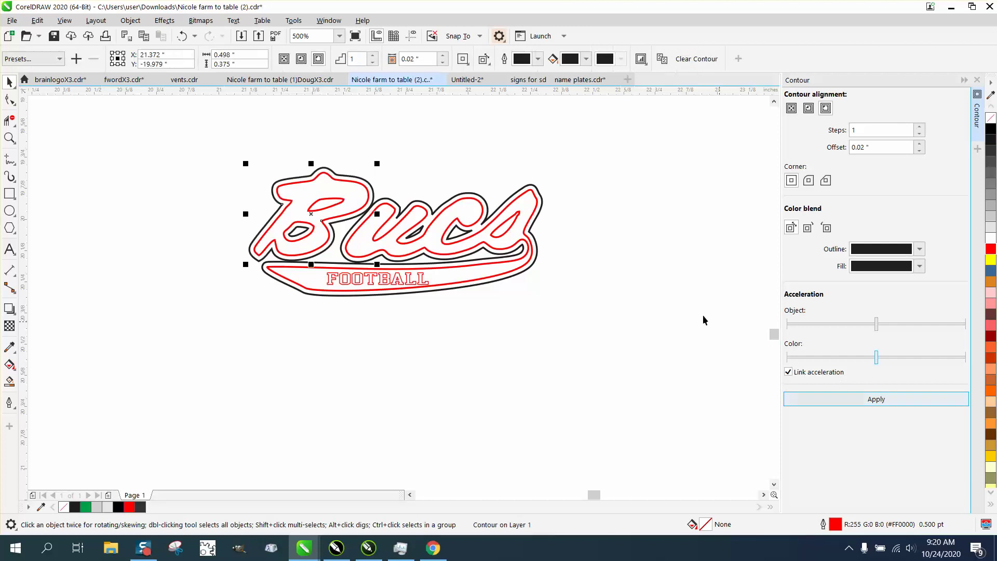
pyautogui.scroll(-2, 547, 162)
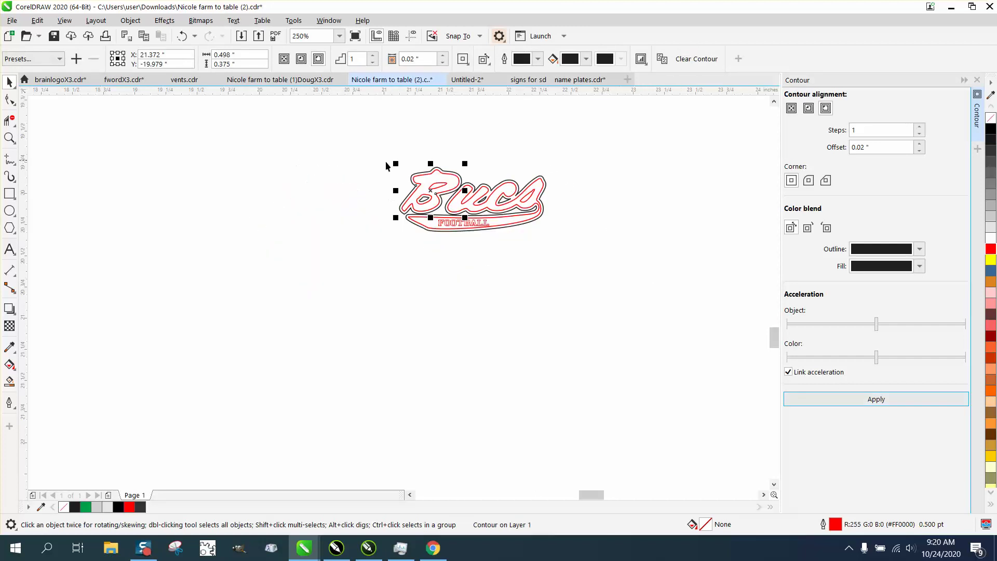
# Break the Bucs contour apart from its original curve.
pyautogui.click(401, 180)
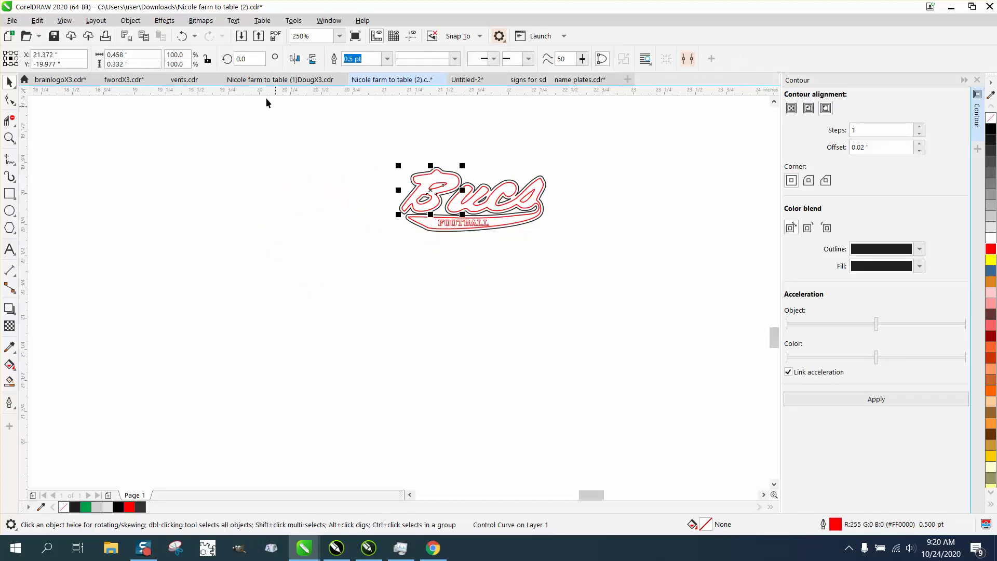
pyautogui.click(130, 21)
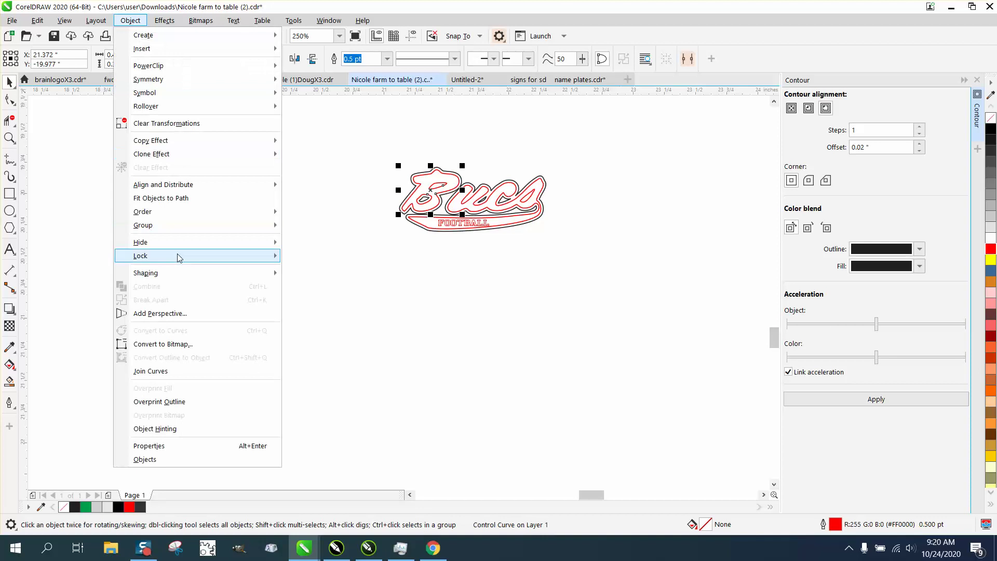
pyautogui.click(388, 176)
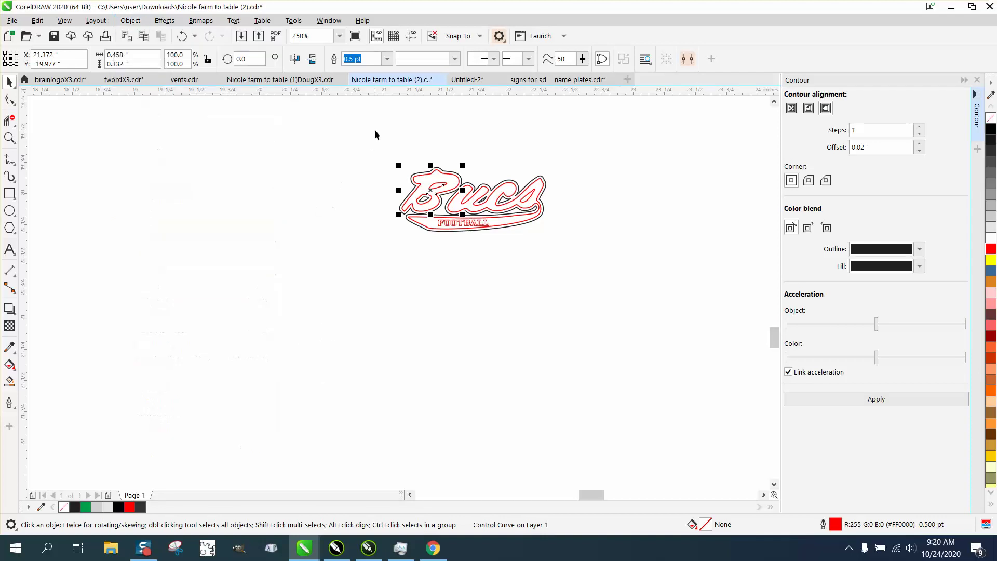
pyautogui.moveTo(375, 140); pyautogui.dragTo(472, 229)
pyautogui.click(130, 21)
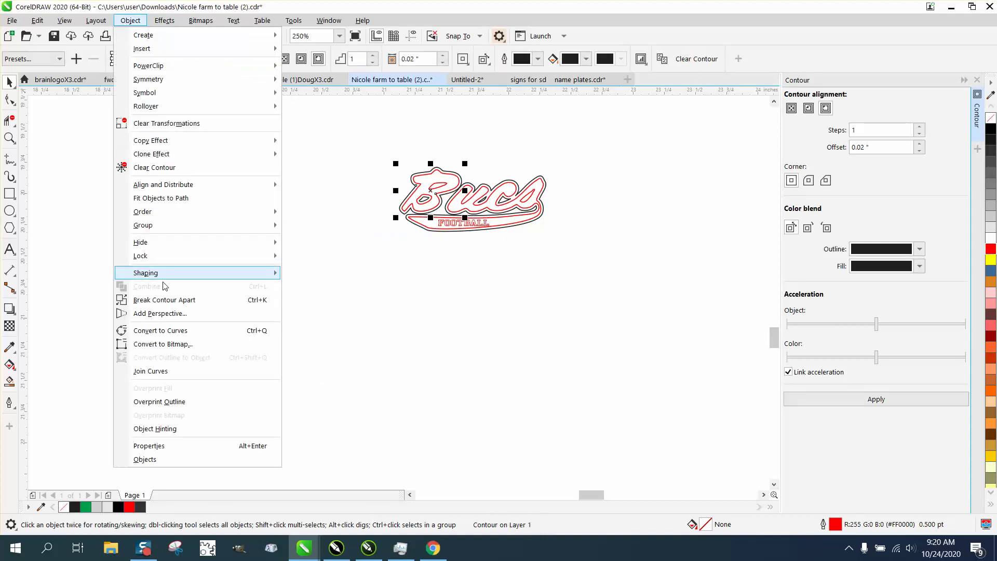
pyautogui.click(164, 299)
pyautogui.click(391, 186)
# Break all selected Bucs logo outlines apart into separate curves.
pyautogui.click(464, 223)
pyautogui.moveTo(553, 170); pyautogui.dragTo(375, 243)
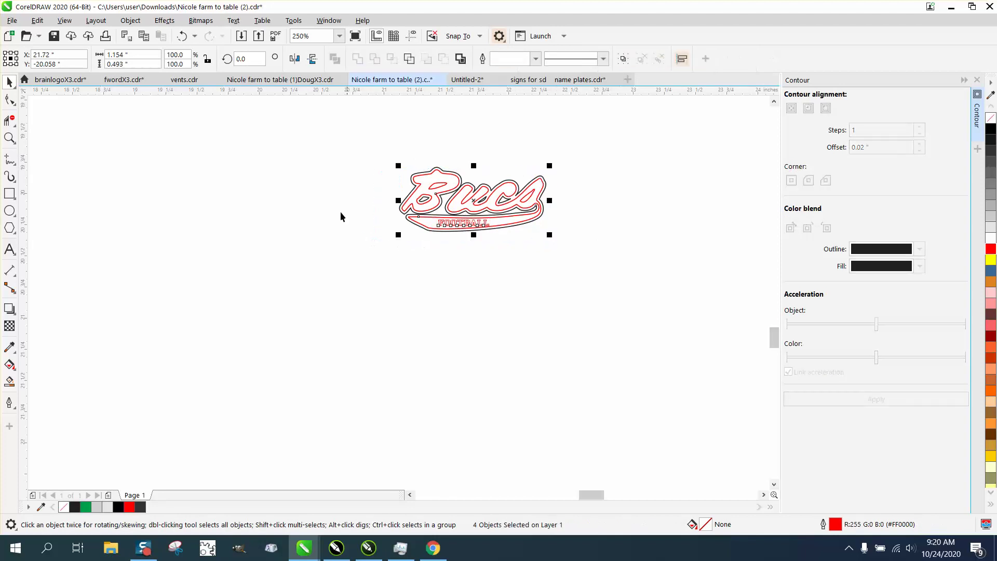
pyautogui.click(130, 20)
pyautogui.click(197, 298)
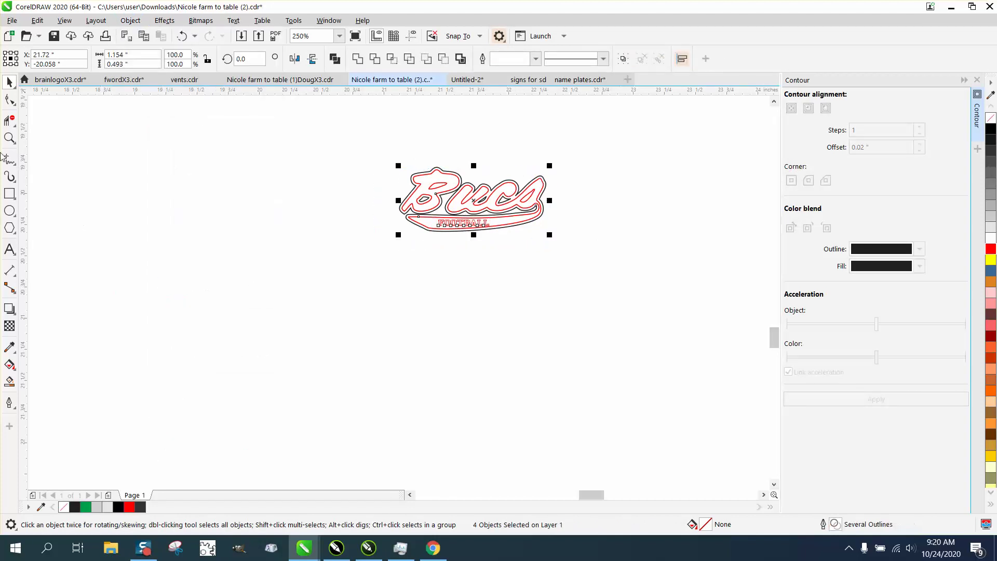
pyautogui.click(9, 138)
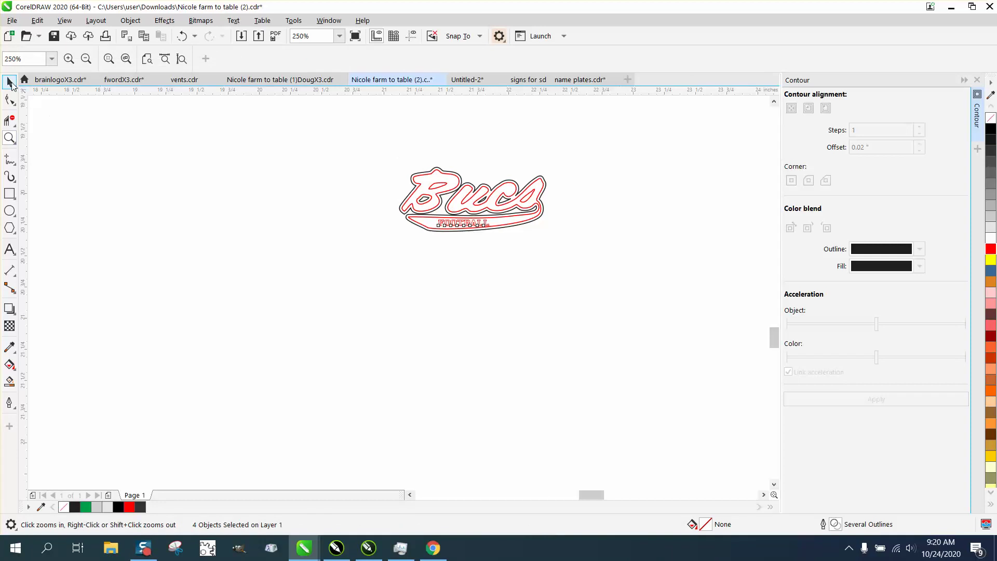
pyautogui.click(10, 82)
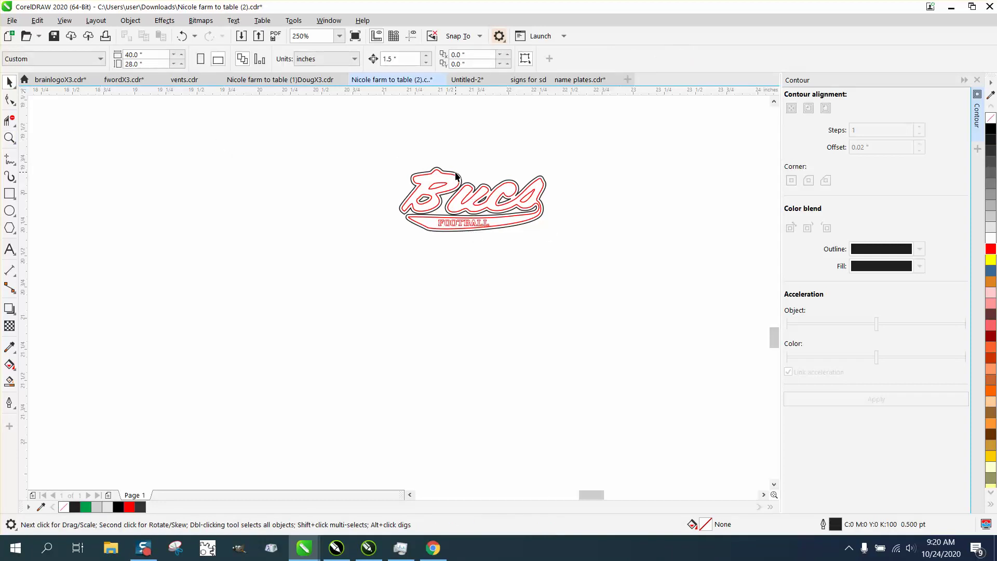
# Move the B outline and the black outer outline 1.5 inches down, clear of the logo.
pyautogui.click(456, 177)
pyautogui.press('Down')
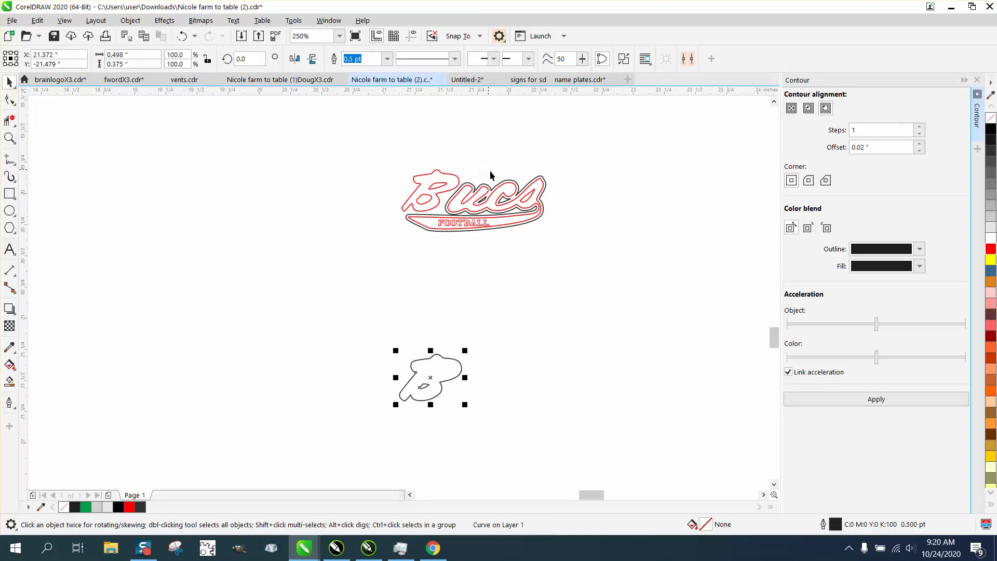
pyautogui.click(544, 179)
pyautogui.press('Down')
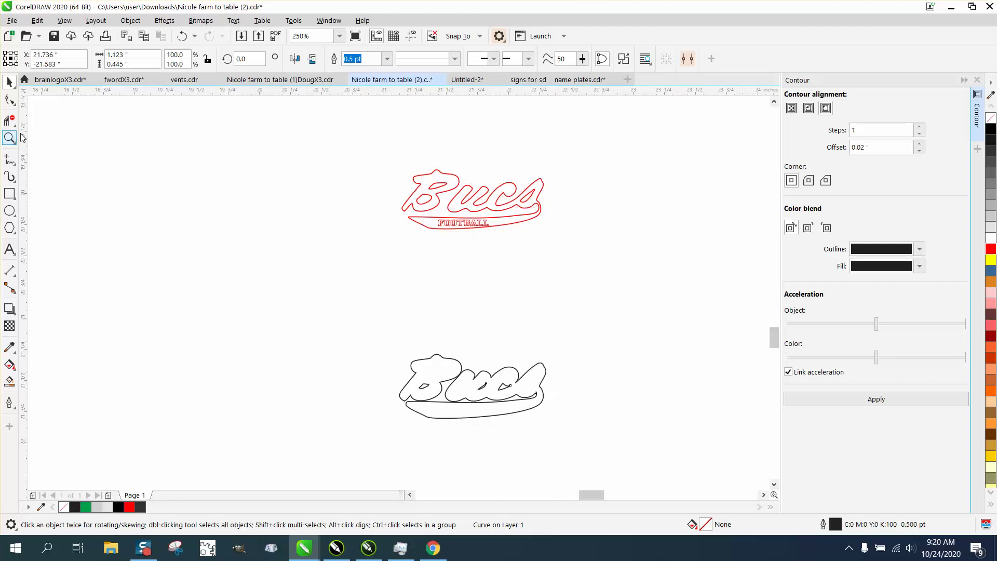
# Smart Fill the B and the ucs-and-swoosh regions of the red Bucs logo with black.
pyautogui.moveTo(389, 145); pyautogui.dragTo(602, 263)
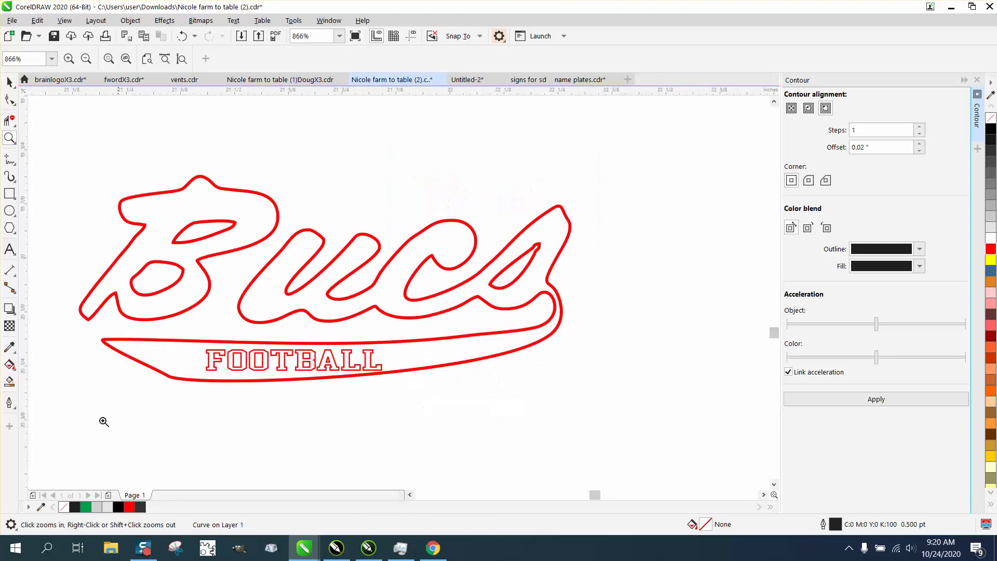
pyautogui.click(9, 382)
pyautogui.click(250, 215)
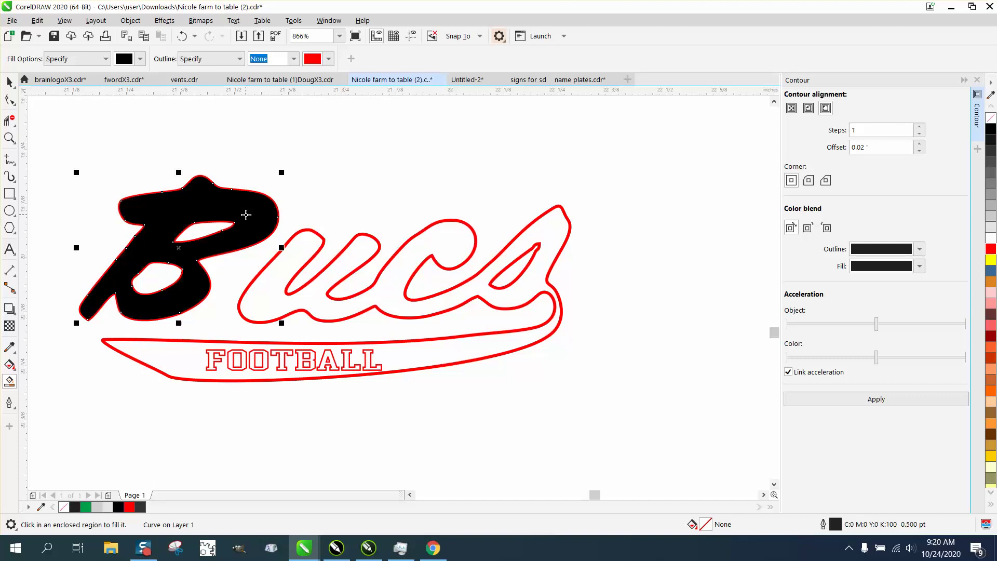
pyautogui.click(306, 252)
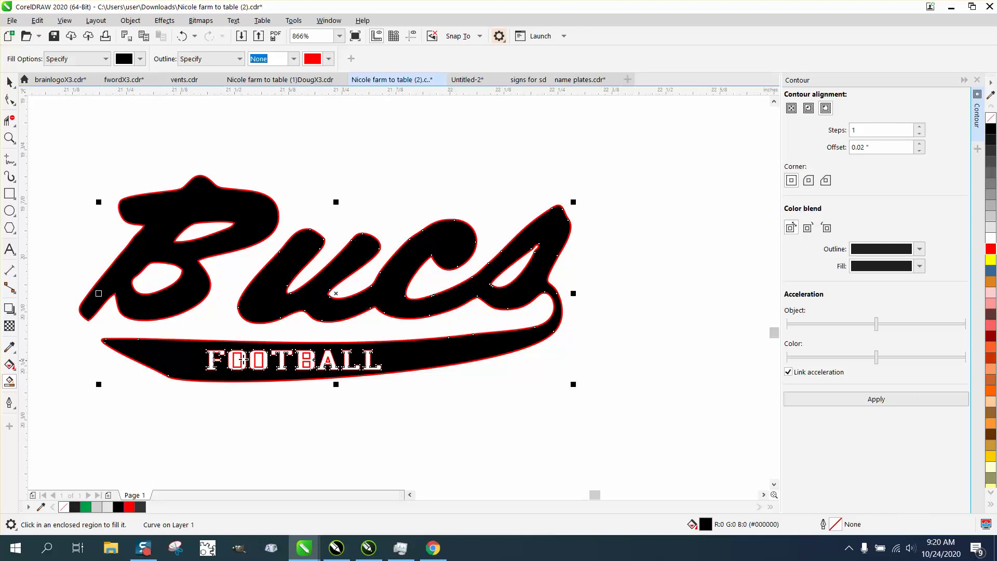
# Fill the holes in both O's, the two B counters and the A of FOOTBALL.
pyautogui.click(10, 137)
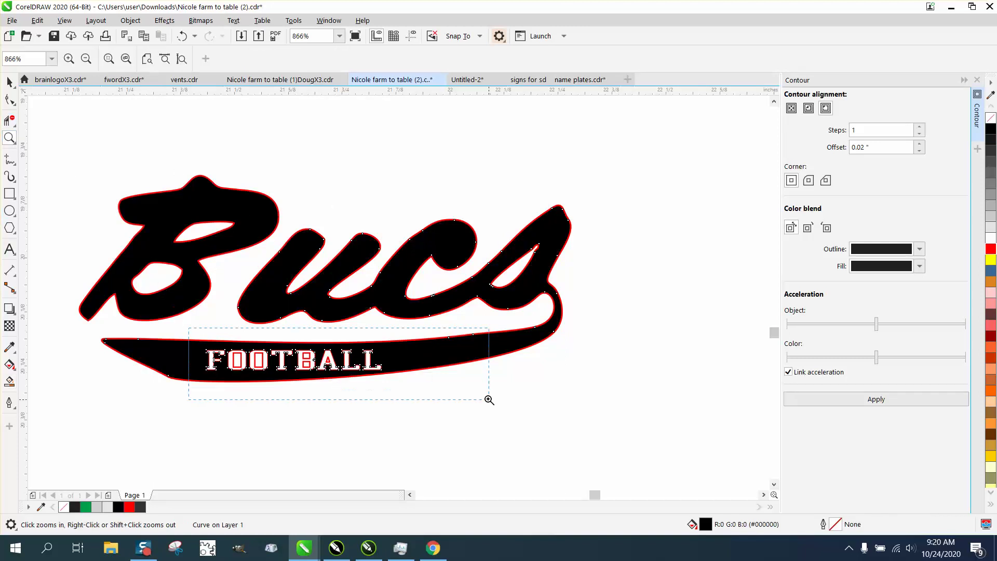
pyautogui.moveTo(160, 289); pyautogui.dragTo(452, 394)
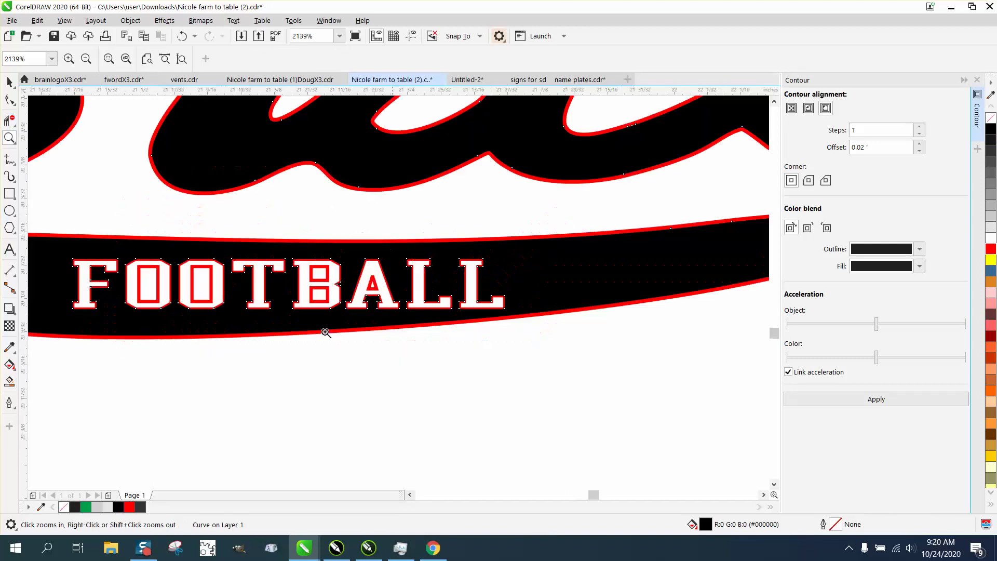
pyautogui.click(10, 383)
pyautogui.click(142, 284)
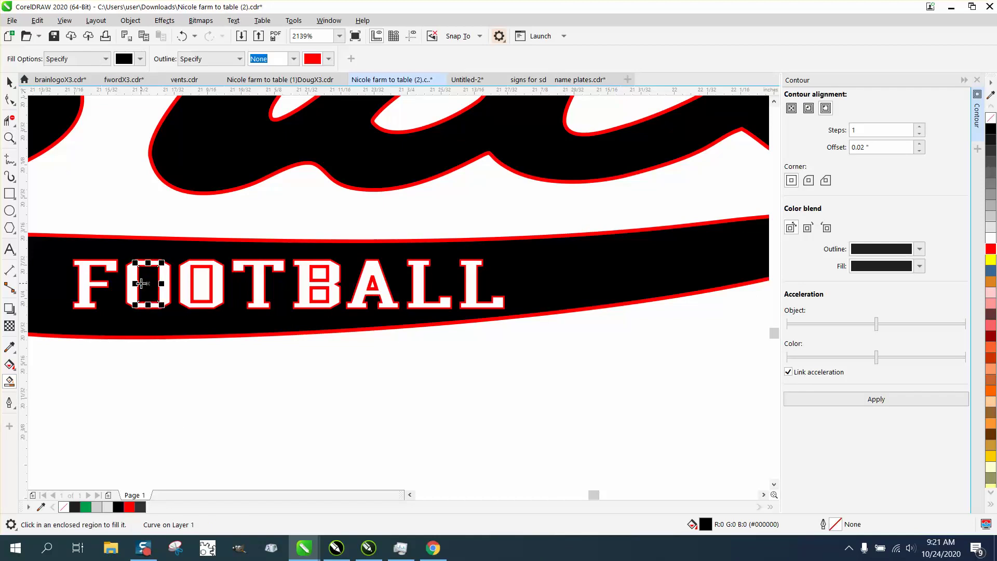
pyautogui.click(195, 281)
pyautogui.click(315, 276)
pyautogui.click(318, 295)
pyautogui.click(374, 285)
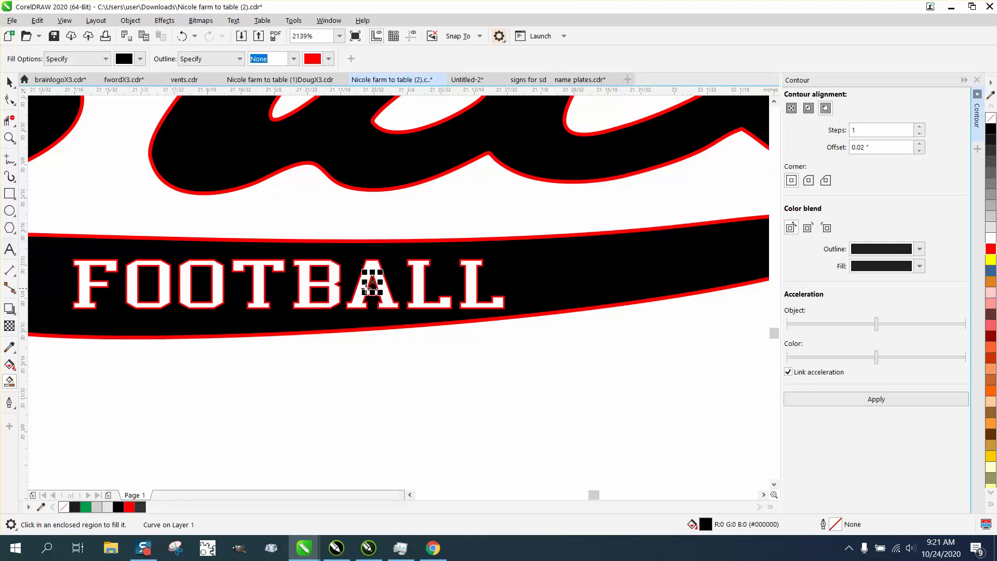
pyautogui.scroll(-4, 379, 286)
# Remove the red outline from all parts of the Bucs logo.
pyautogui.click(10, 82)
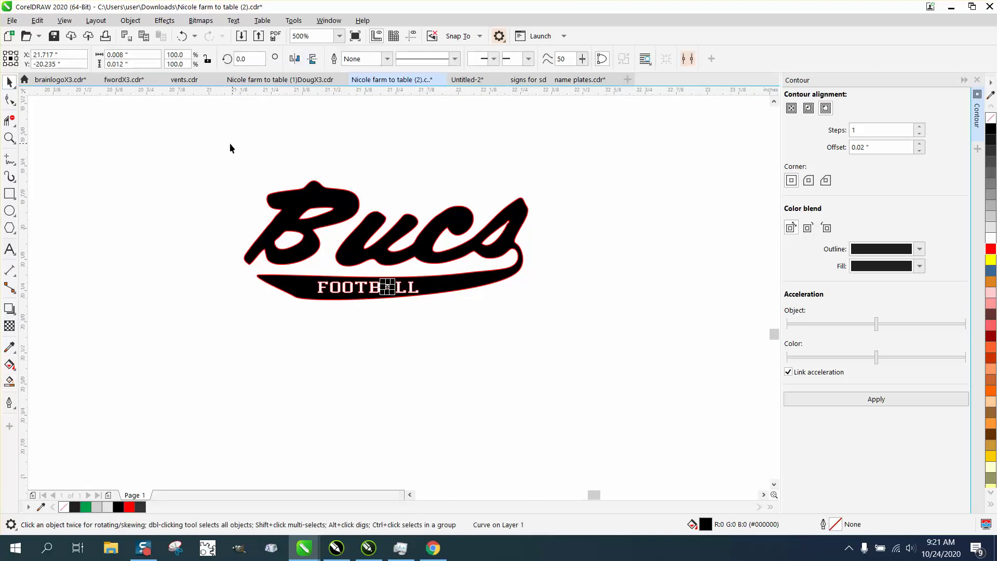
pyautogui.moveTo(216, 158); pyautogui.dragTo(550, 332)
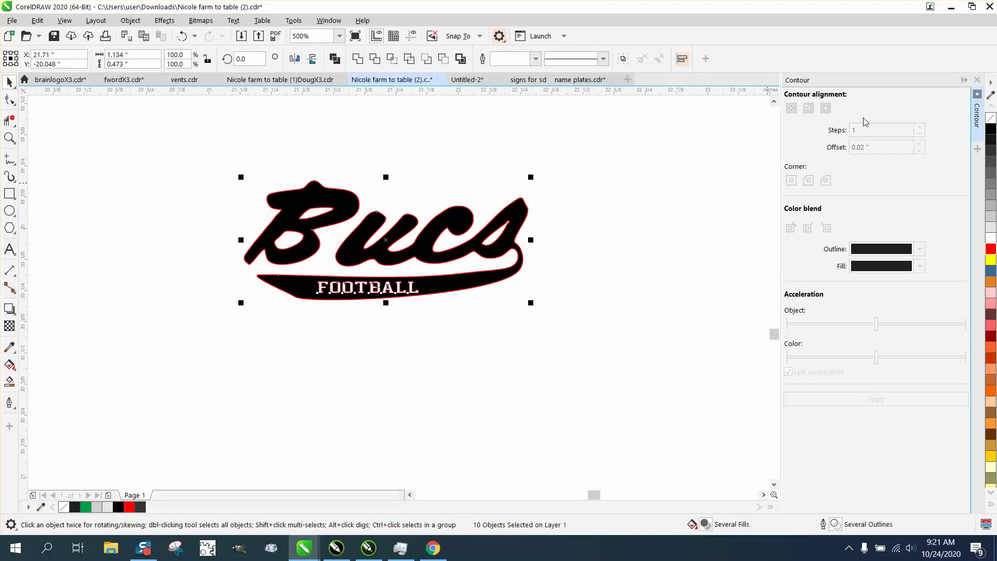
pyautogui.rightClick(992, 121)
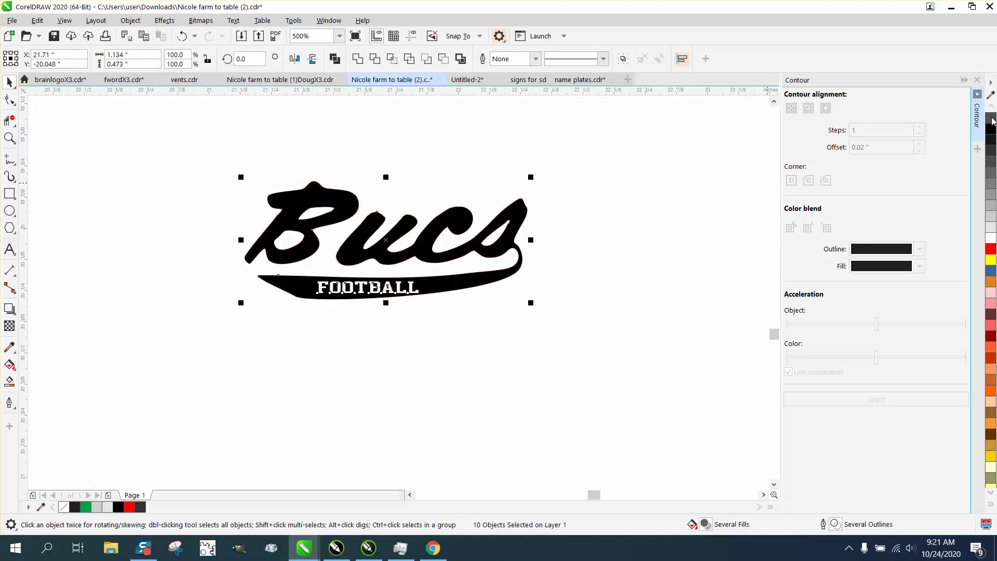
pyautogui.scroll(-1, 517, 206)
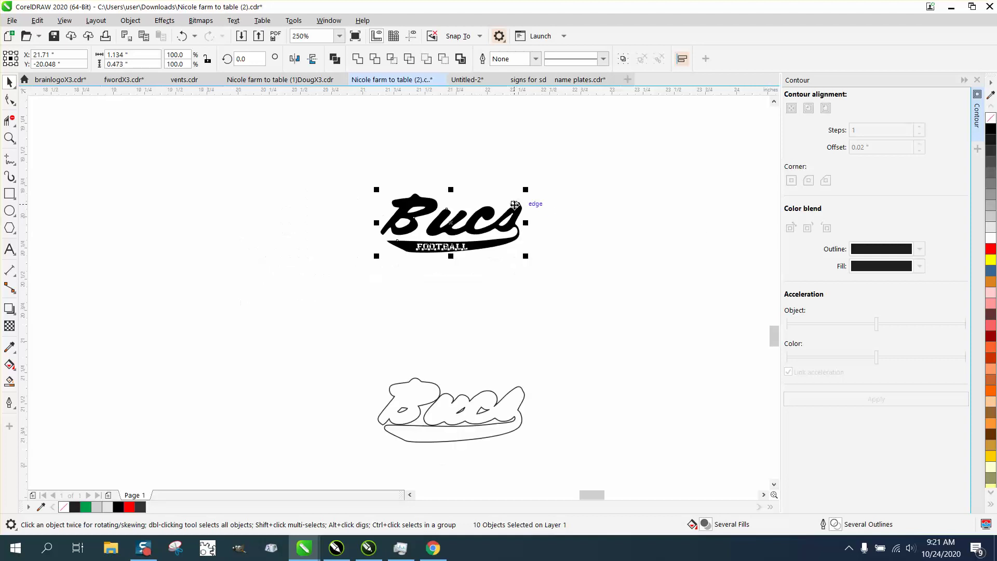
# Give the offset outline copy a black outline that scales with the object.
pyautogui.moveTo(367, 363); pyautogui.dragTo(552, 446)
pyautogui.doubleClick(836, 524)
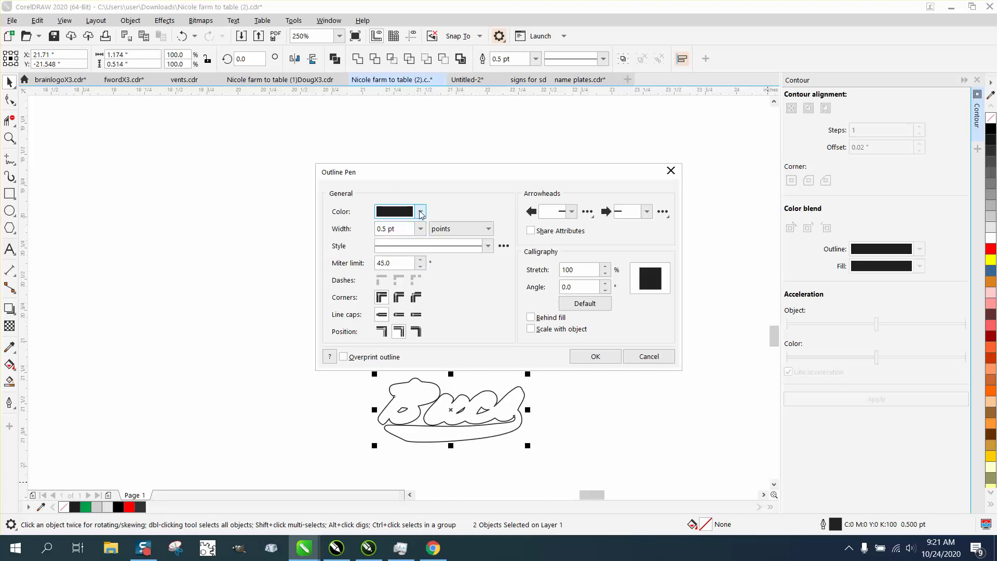
pyautogui.click(421, 212)
pyautogui.click(422, 237)
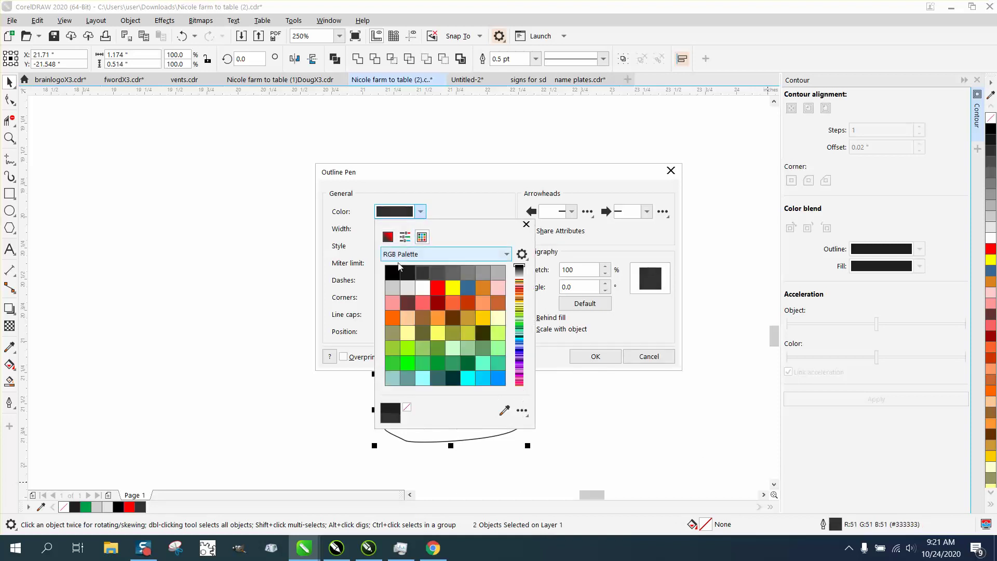
pyautogui.click(393, 272)
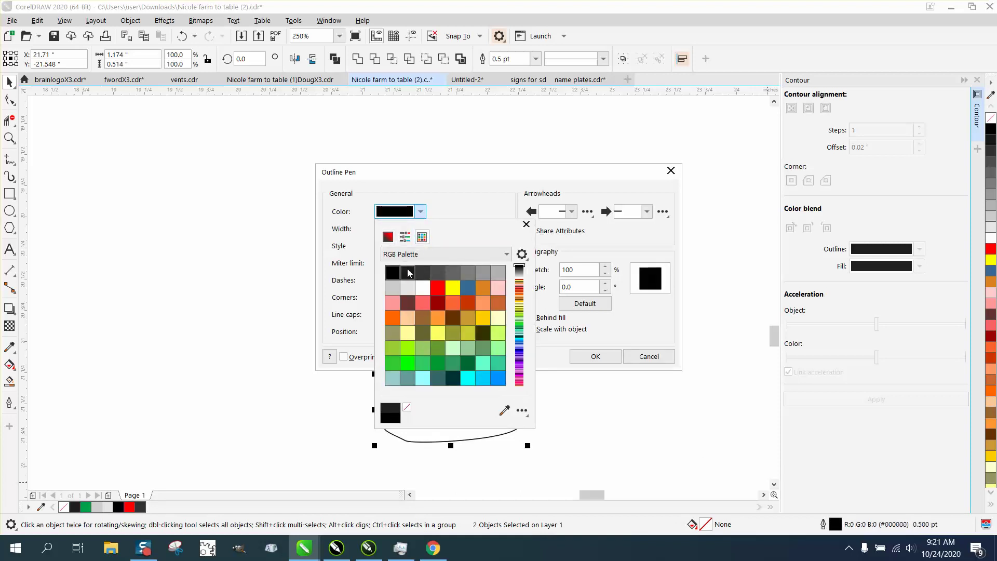
pyautogui.click(419, 196)
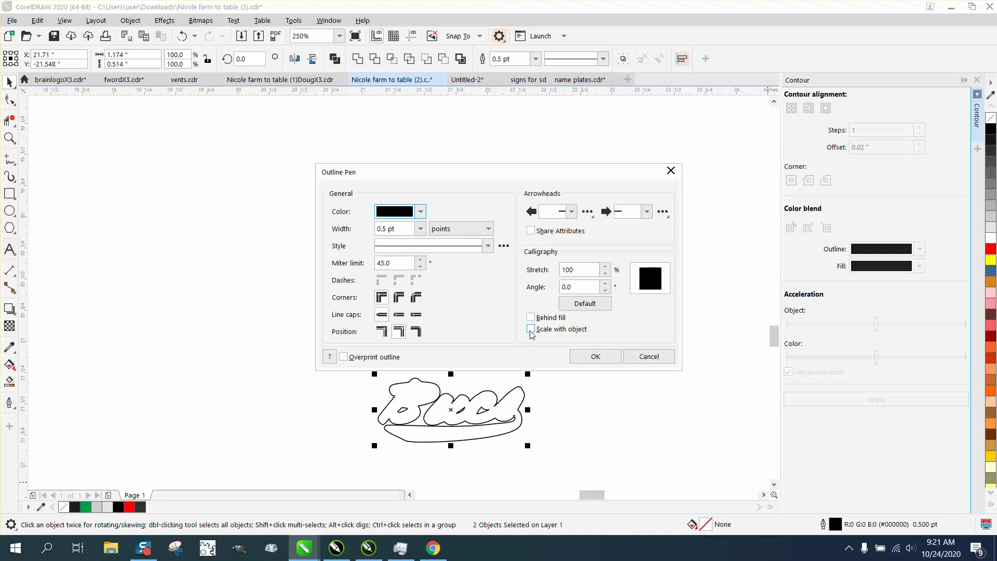
pyautogui.click(531, 329)
pyautogui.click(595, 356)
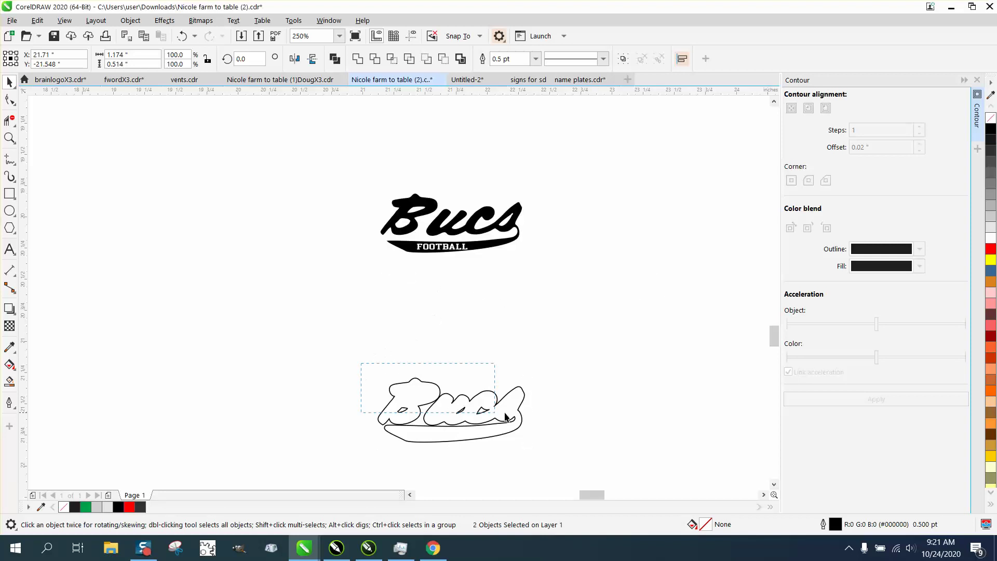
pyautogui.moveTo(542, 422); pyautogui.dragTo(584, 459)
# Nudge the offset outline up onto the Bucs logo and zoom in to check the fit.
pyautogui.press('Up')
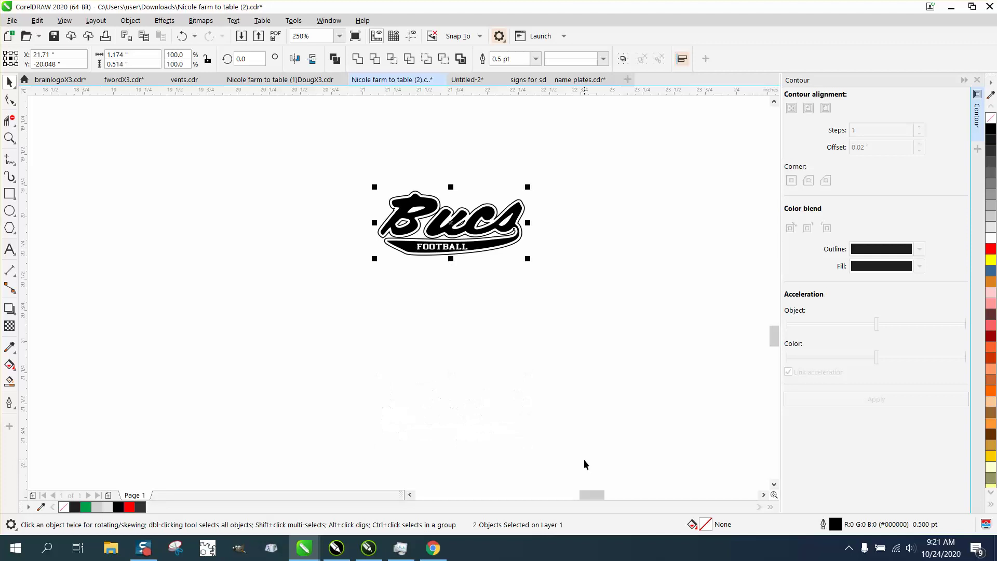
pyautogui.click(9, 137)
pyautogui.moveTo(343, 174); pyautogui.dragTo(638, 291)
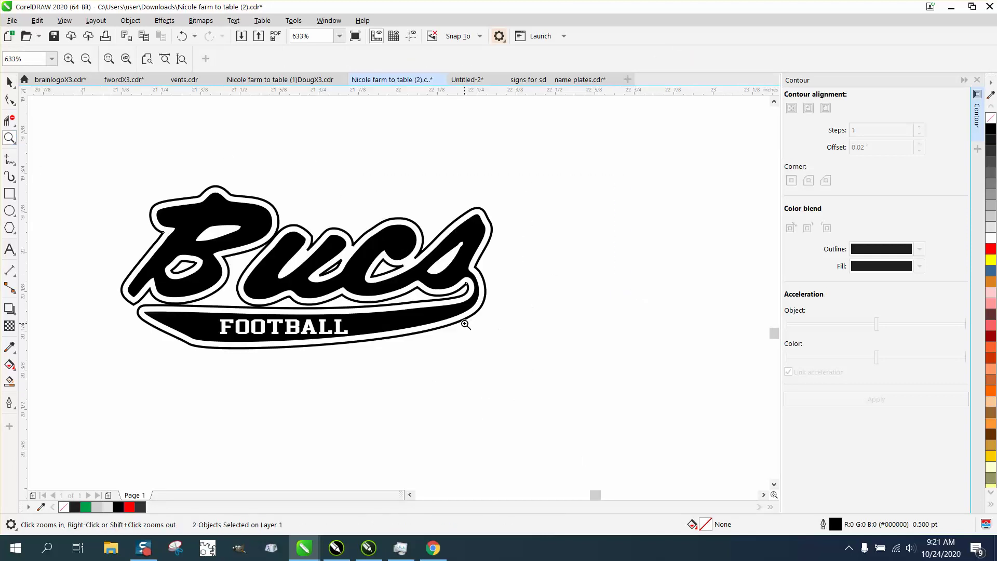
pyautogui.scroll(-2, 398, 310)
pyautogui.scroll(-1, 212, 203)
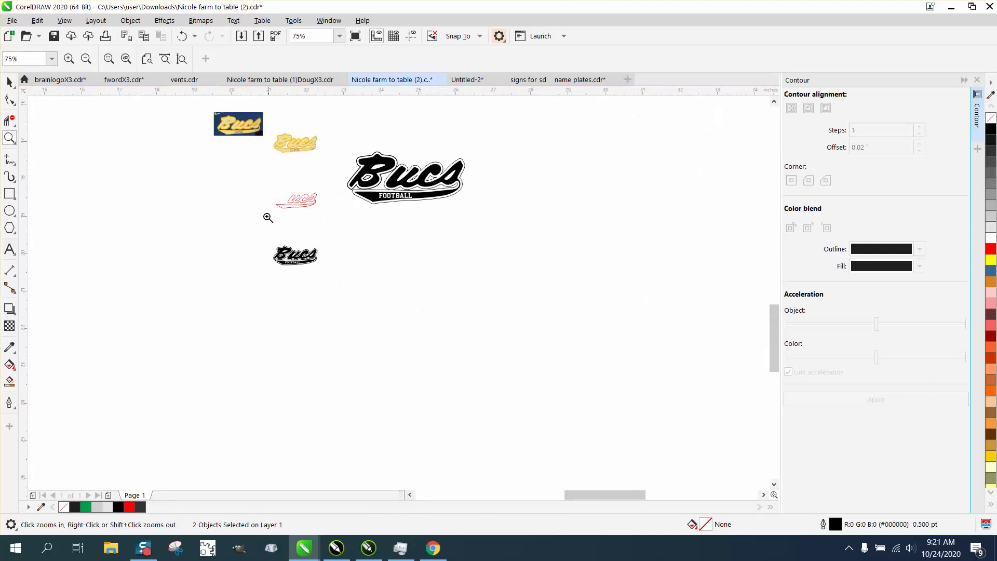
# Place the navy Bucs photo just below the finished logo and zoom in to compare them.
pyautogui.click(9, 81)
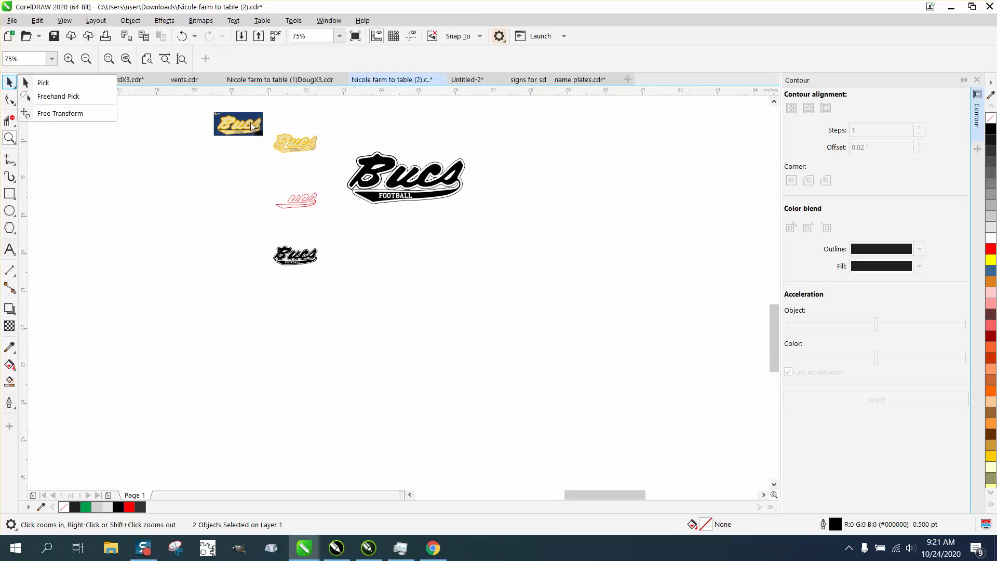
pyautogui.click(9, 82)
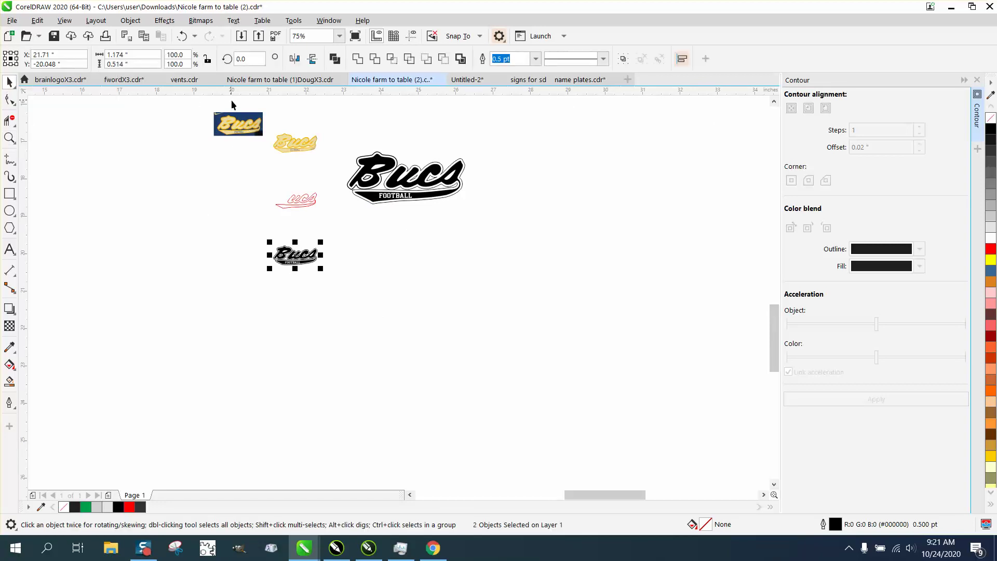
pyautogui.moveTo(243, 114); pyautogui.dragTo(298, 269)
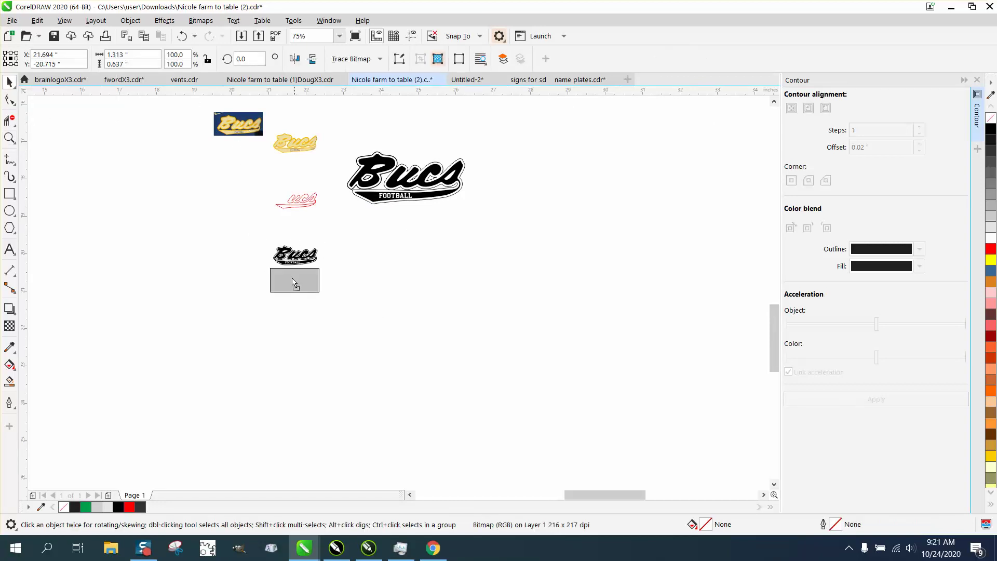
pyautogui.click(9, 137)
pyautogui.moveTo(256, 230); pyautogui.dragTo(394, 310)
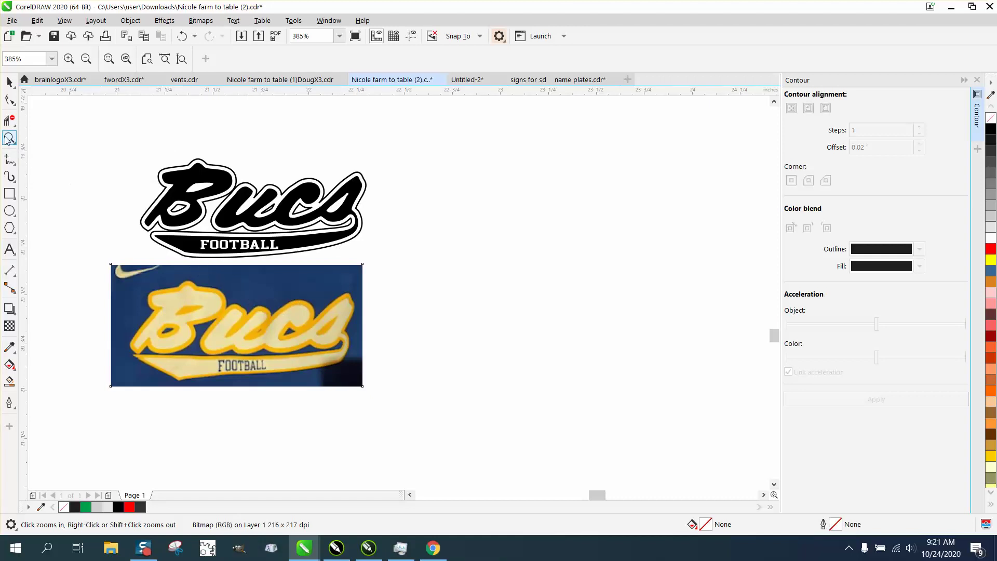
pyautogui.moveTo(143, 218); pyautogui.dragTo(278, 322)
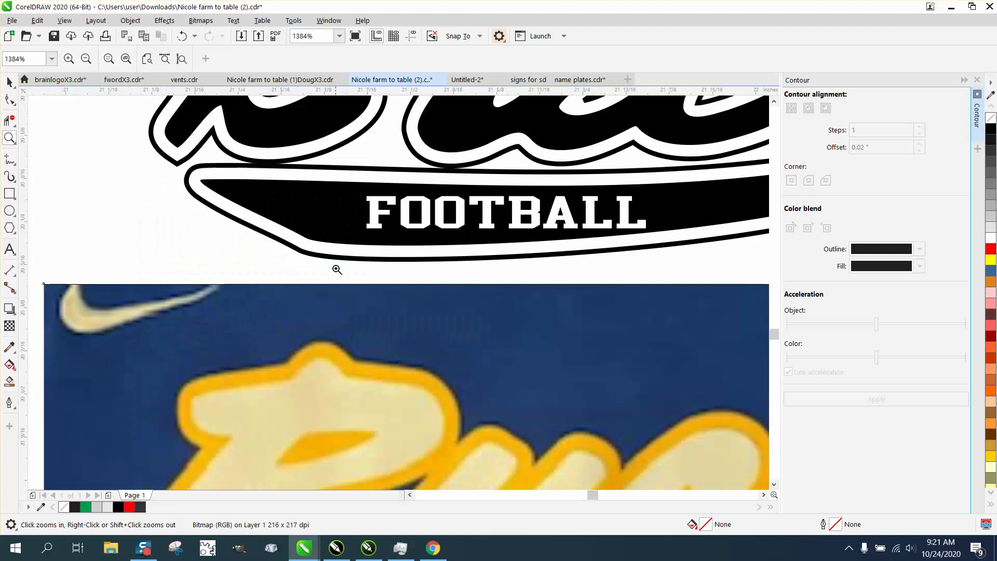
pyautogui.scroll(-2, 248, 230)
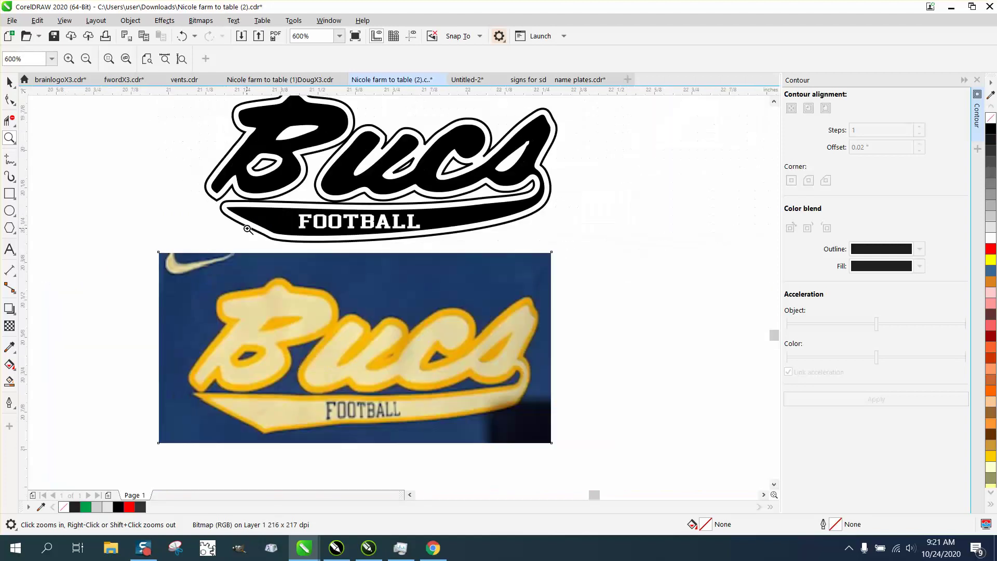
pyautogui.click(9, 82)
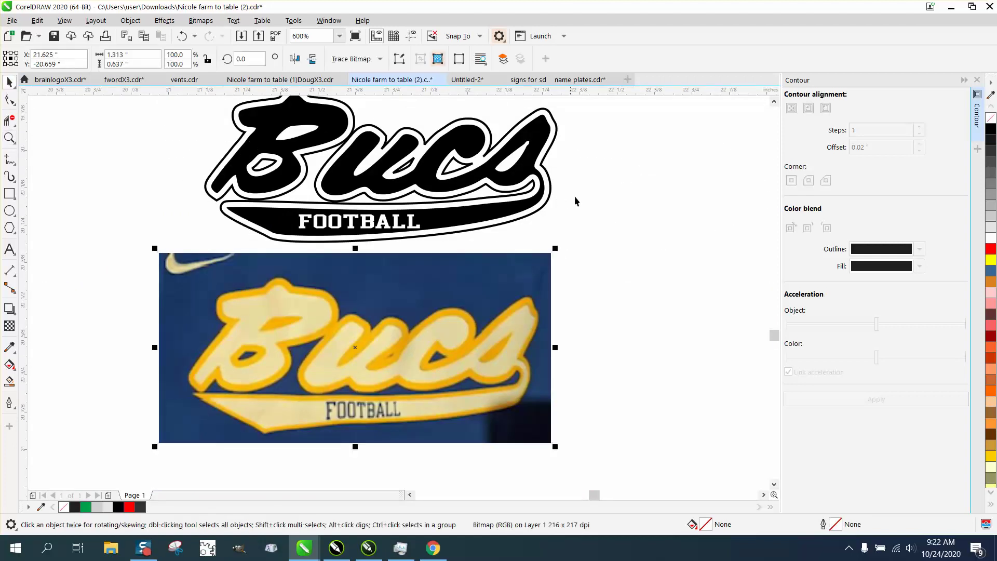
pyautogui.scroll(-2, 649, 210)
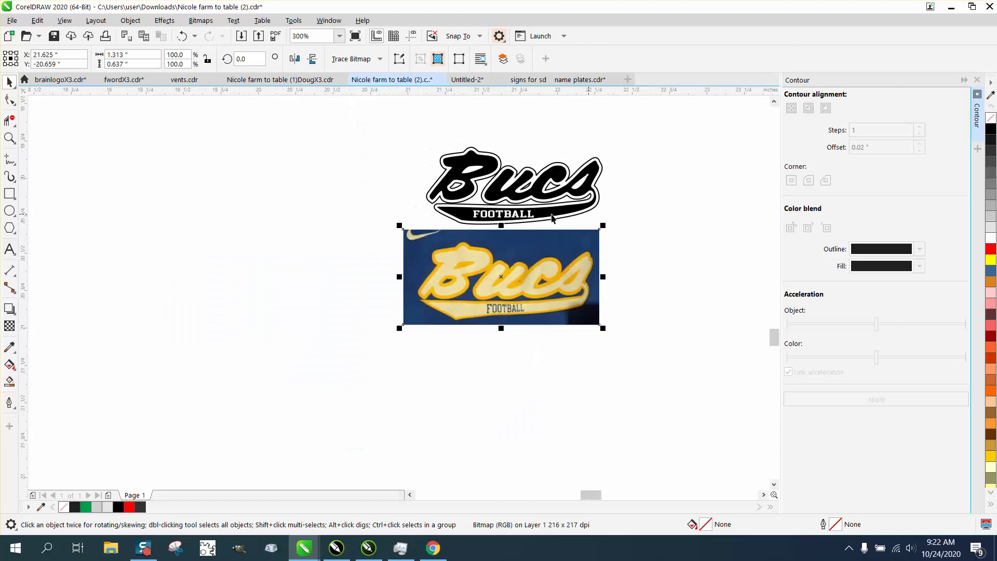
pyautogui.click(9, 138)
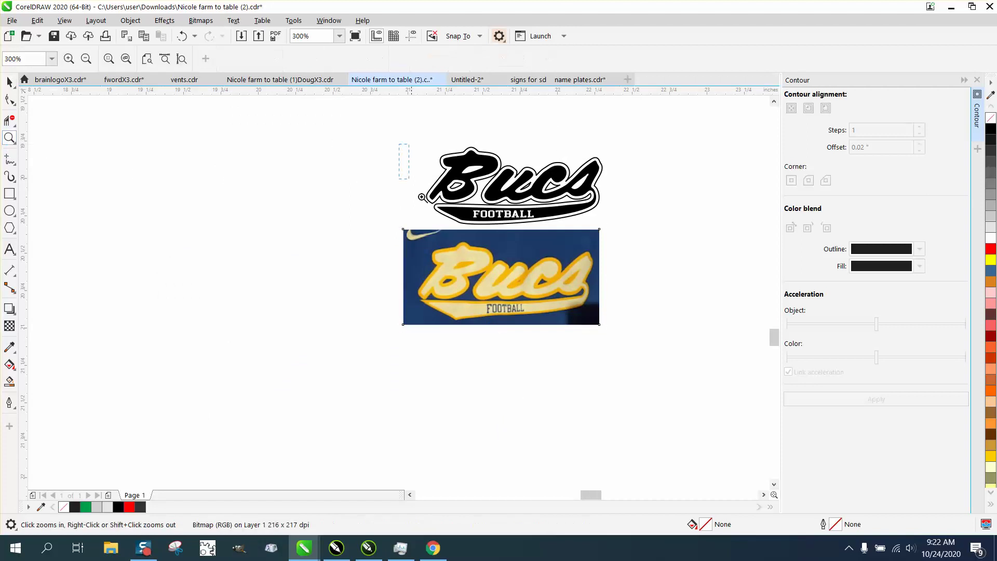